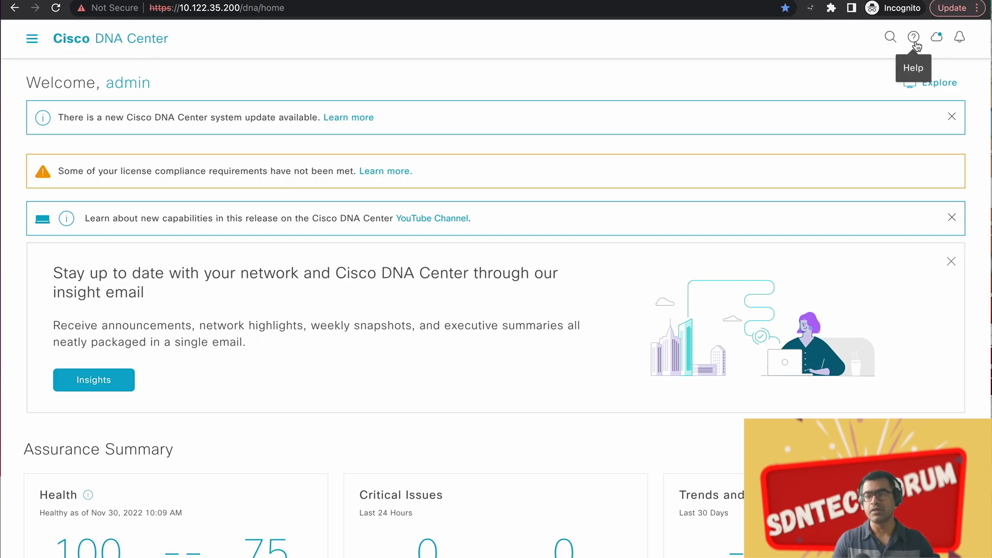
Check the DNA Center version information from the help menu, then close it
{"action": "left_click", "coordinate": [916, 46]}
{"action": "left_click", "coordinate": [839, 74]}
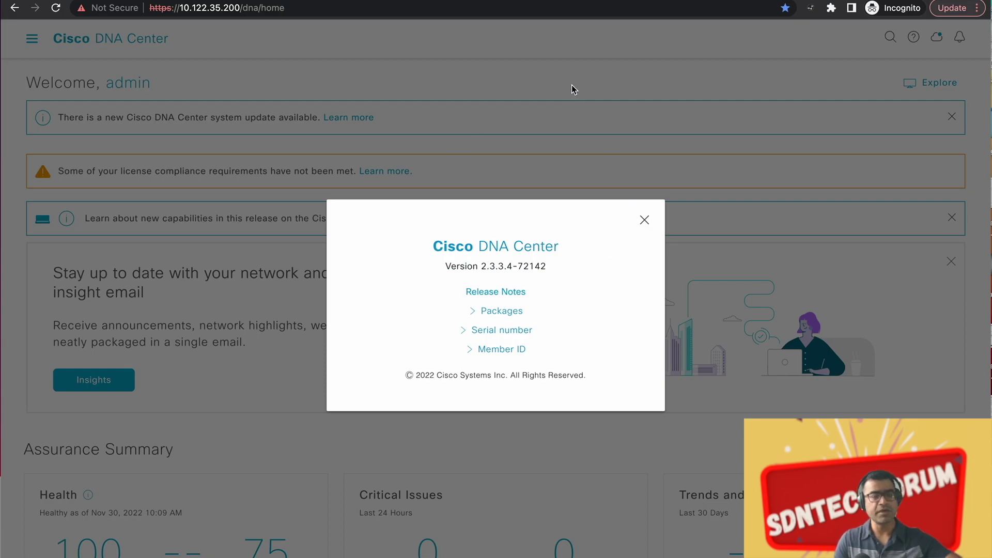
{"action": "left_click", "coordinate": [644, 227]}
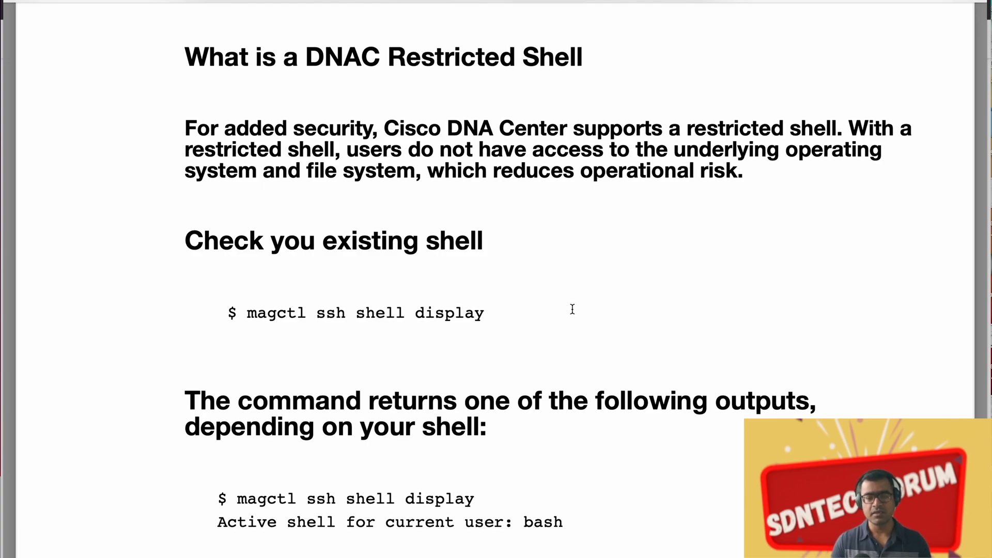
Scroll the guide past the magctl ssh shell display outputs to the _shell -s and _shell -v commands
{"action": "scroll", "coordinate": [573, 309], "scroll_direction": "down", "scroll_amount": 3}
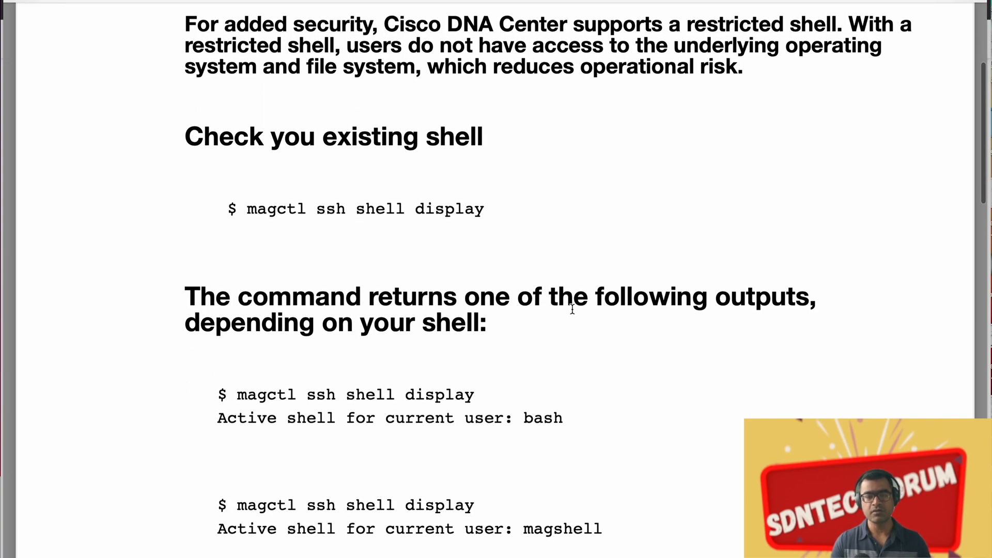
{"action": "scroll", "coordinate": [573, 309], "scroll_direction": "down", "scroll_amount": 2}
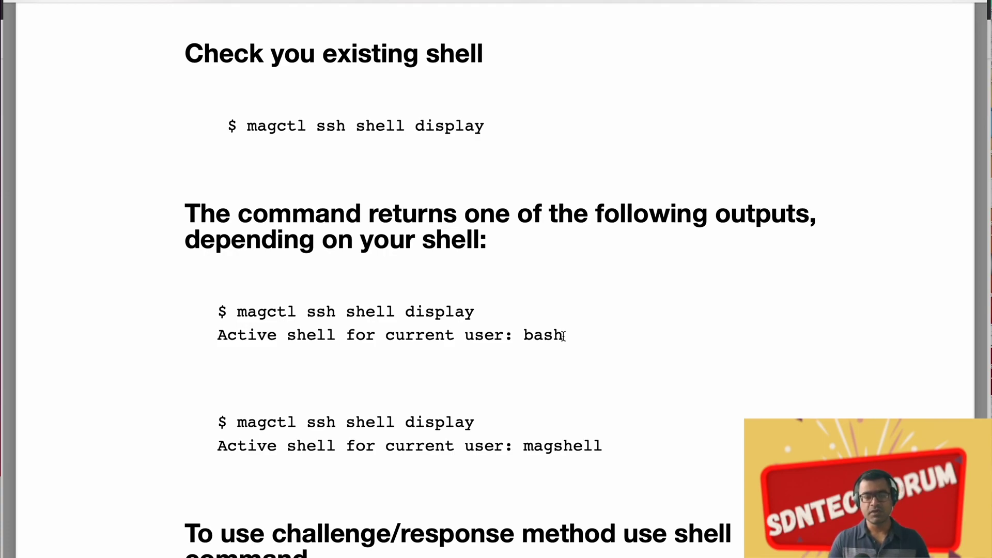
{"action": "scroll", "coordinate": [563, 336], "scroll_direction": "down", "scroll_amount": 2}
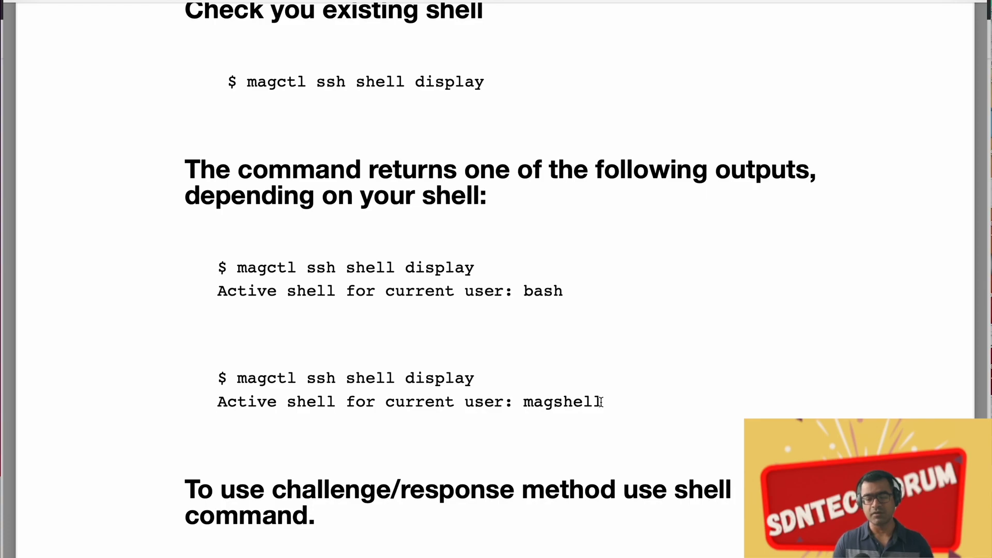
{"action": "scroll", "coordinate": [602, 402], "scroll_direction": "down", "scroll_amount": 5}
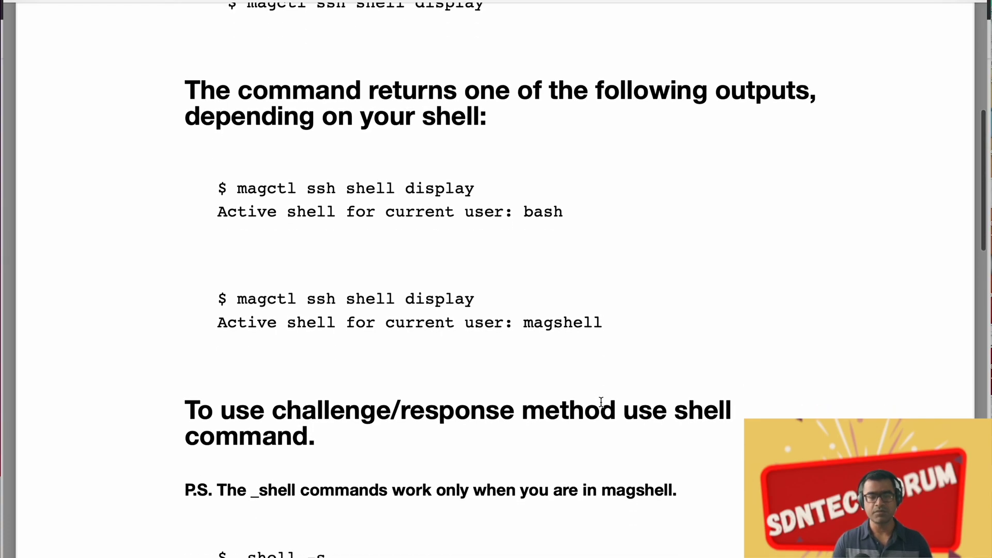
{"action": "scroll", "coordinate": [601, 402], "scroll_direction": "down", "scroll_amount": 5}
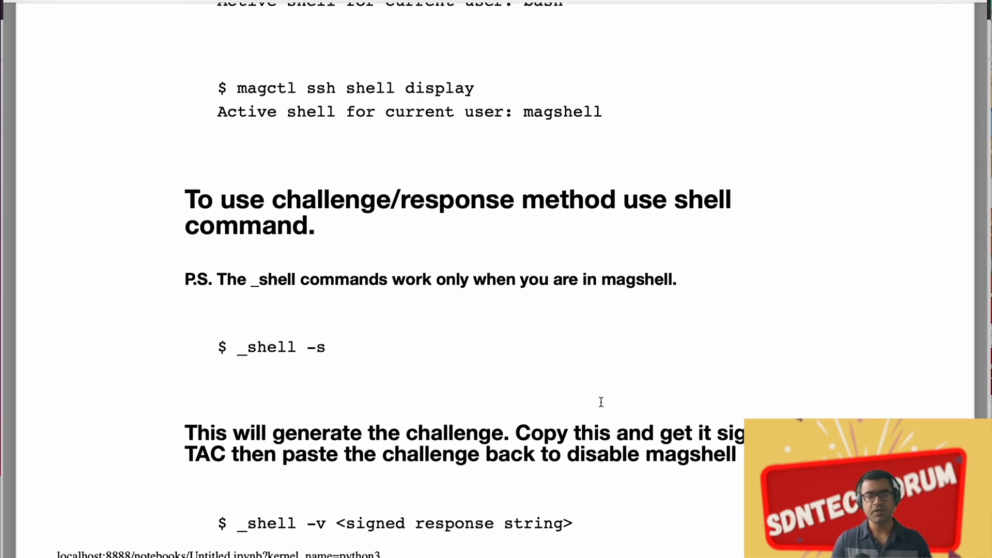
{"action": "scroll", "coordinate": [601, 402], "scroll_direction": "down", "scroll_amount": 3}
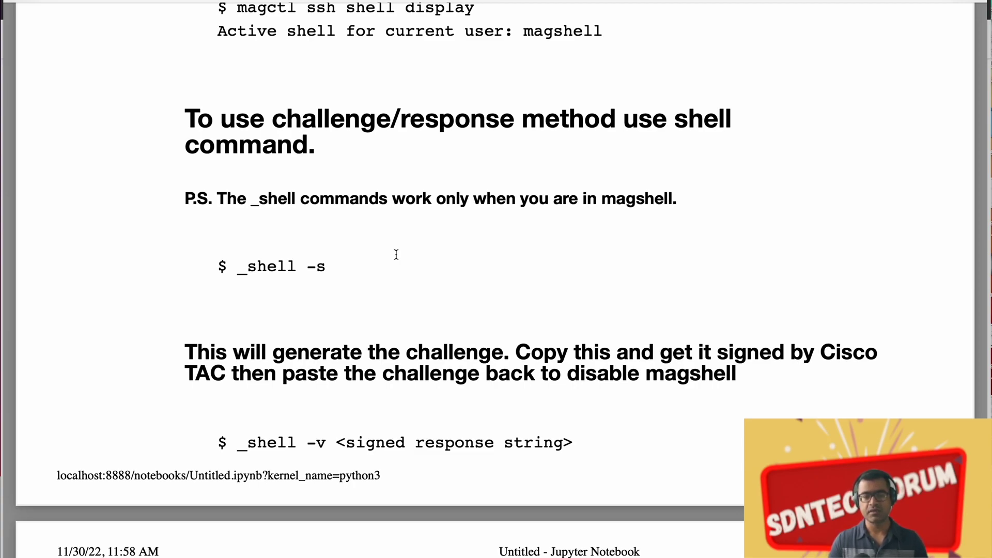
{"action": "scroll", "coordinate": [396, 254], "scroll_direction": "down", "scroll_amount": 1}
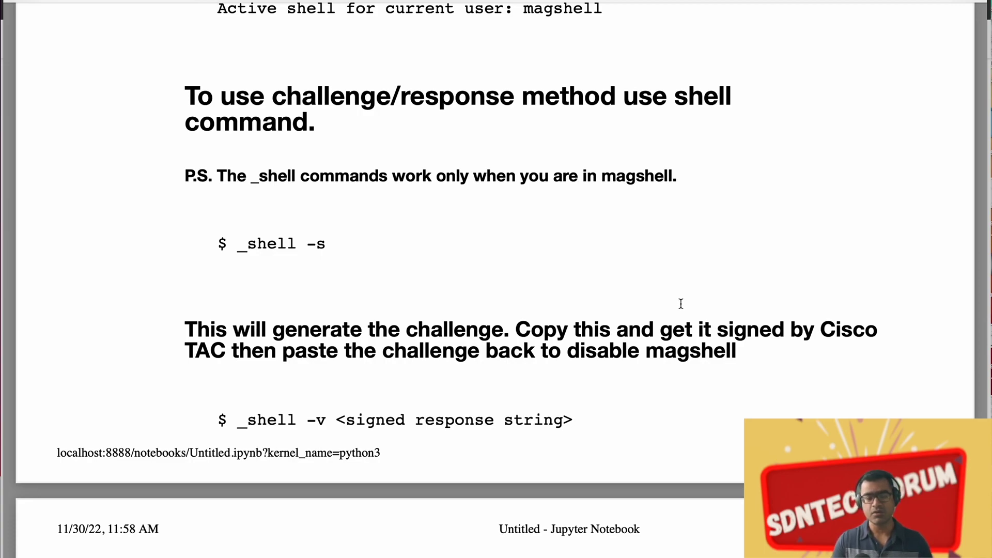
{"action": "scroll", "coordinate": [528, 294], "scroll_direction": "down", "scroll_amount": 3}
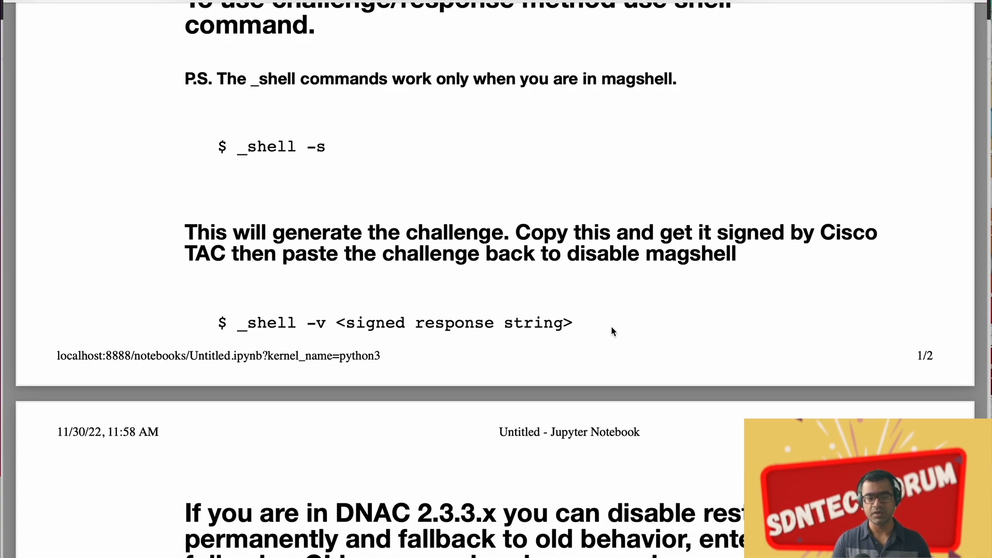
Scroll the guide down to the DNAC 2.3.3.x section on falling back to bash
{"action": "scroll", "coordinate": [612, 327], "scroll_direction": "down", "scroll_amount": 5}
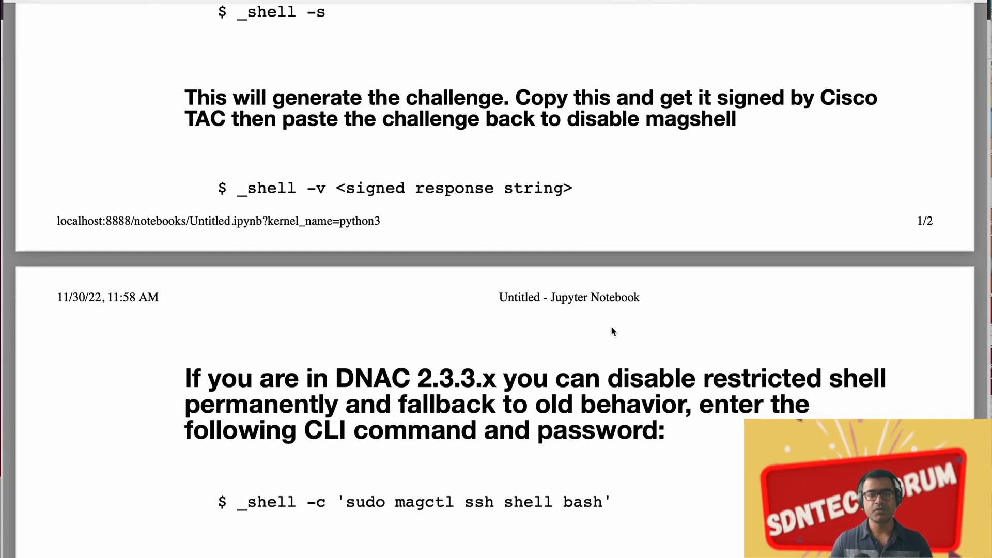
{"action": "scroll", "coordinate": [611, 331], "scroll_direction": "down", "scroll_amount": 7}
{"action": "scroll", "coordinate": [606, 329], "scroll_direction": "down", "scroll_amount": 2}
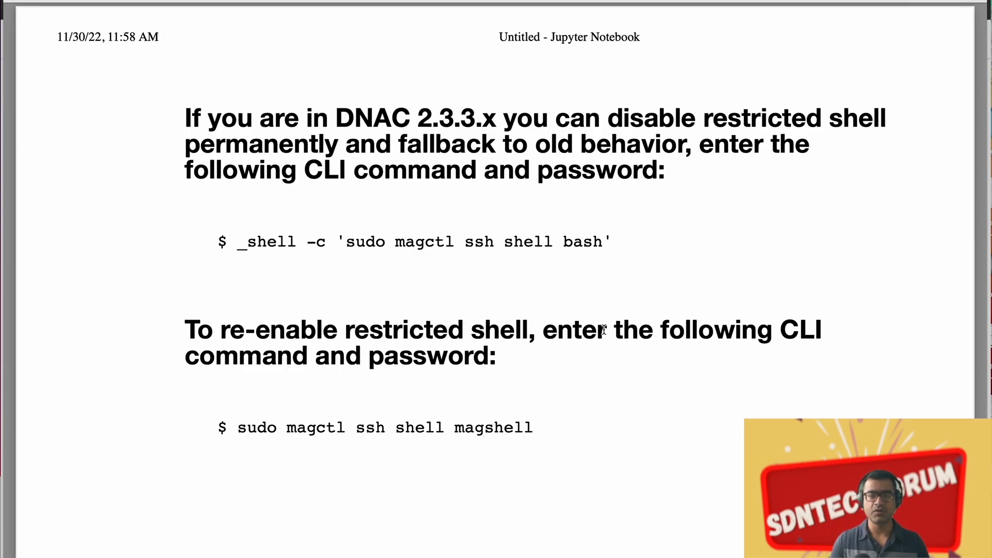
{"action": "scroll", "coordinate": [604, 214], "scroll_direction": "down", "scroll_amount": 2}
{"action": "scroll", "coordinate": [604, 214], "scroll_direction": "down", "scroll_amount": 1}
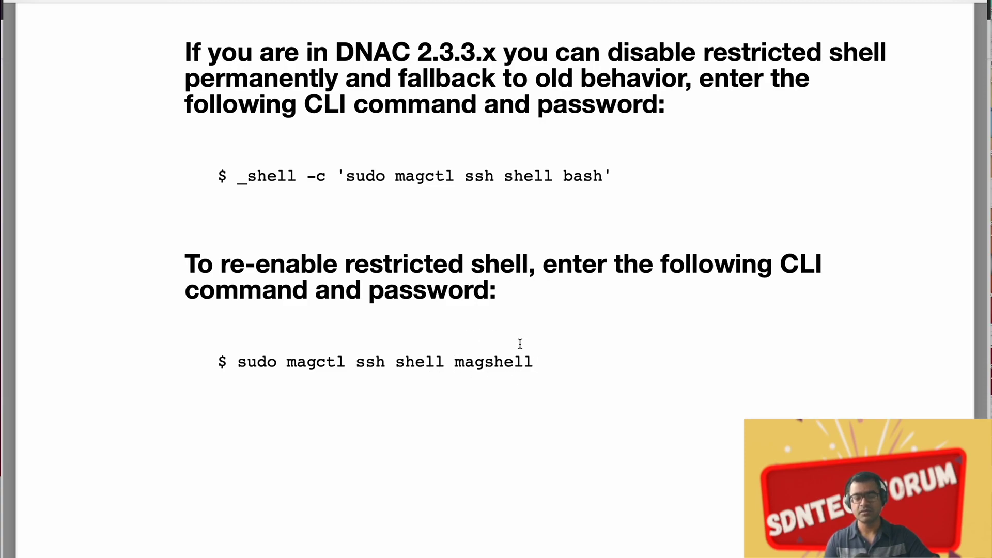
{"action": "scroll", "coordinate": [520, 343], "scroll_direction": "down", "scroll_amount": 3}
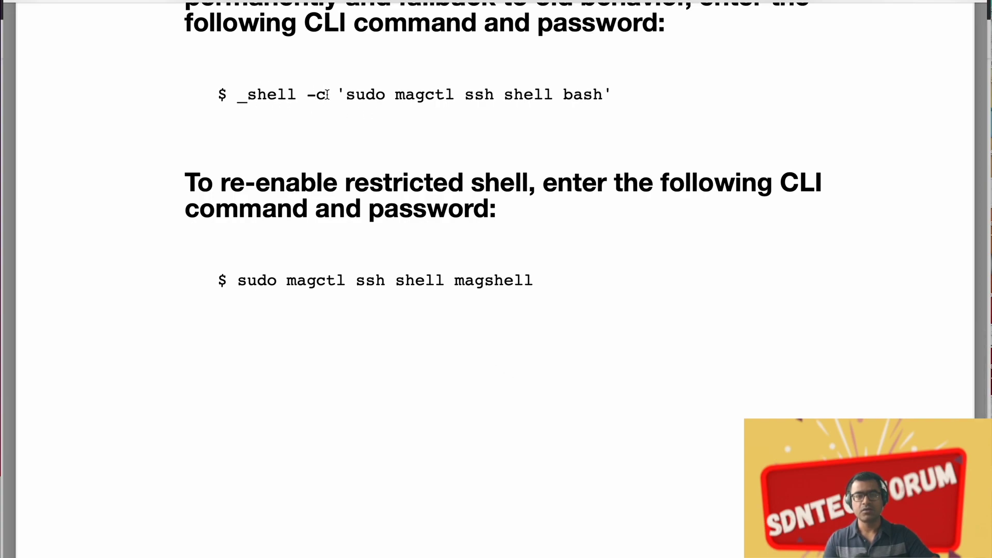
Highlight the _shell -c prefix and review the sudo magctl ssh shell magshell line
{"action": "left_click_drag", "start_coordinate": [326, 94], "coordinate": [240, 94]}
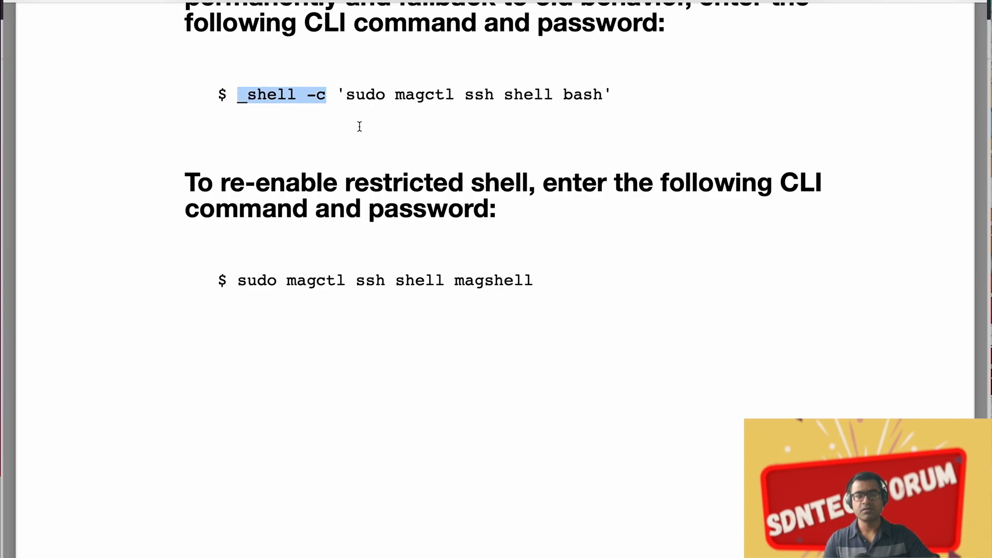
{"action": "scroll", "coordinate": [429, 129], "scroll_direction": "up", "scroll_amount": 3}
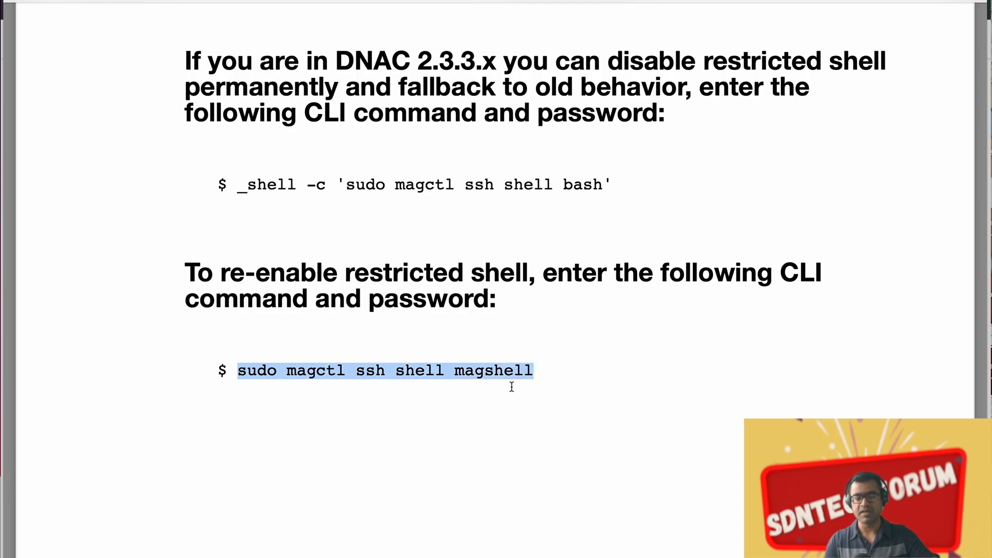
{"action": "scroll", "coordinate": [509, 389], "scroll_direction": "down", "scroll_amount": 7}
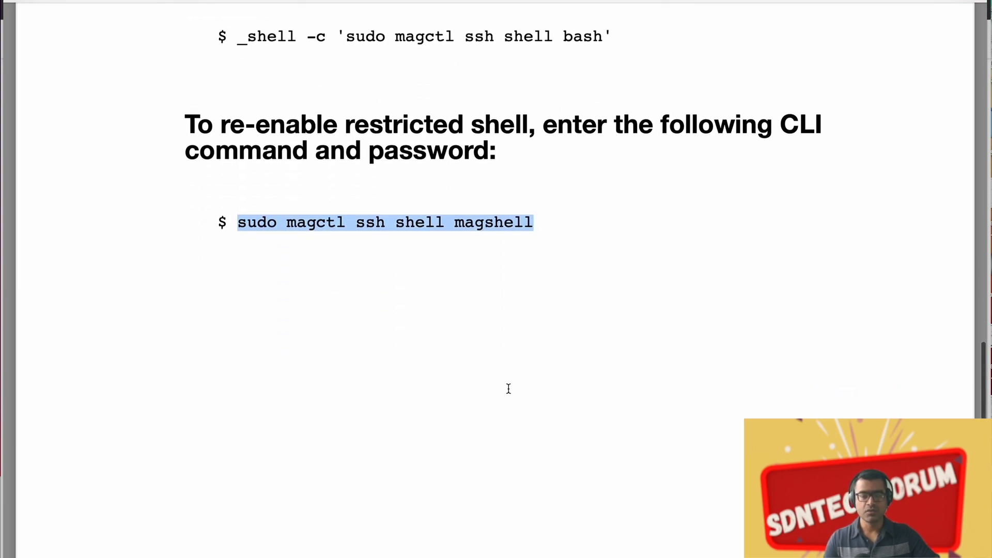
{"action": "scroll", "coordinate": [509, 389], "scroll_direction": "up", "scroll_amount": 20}
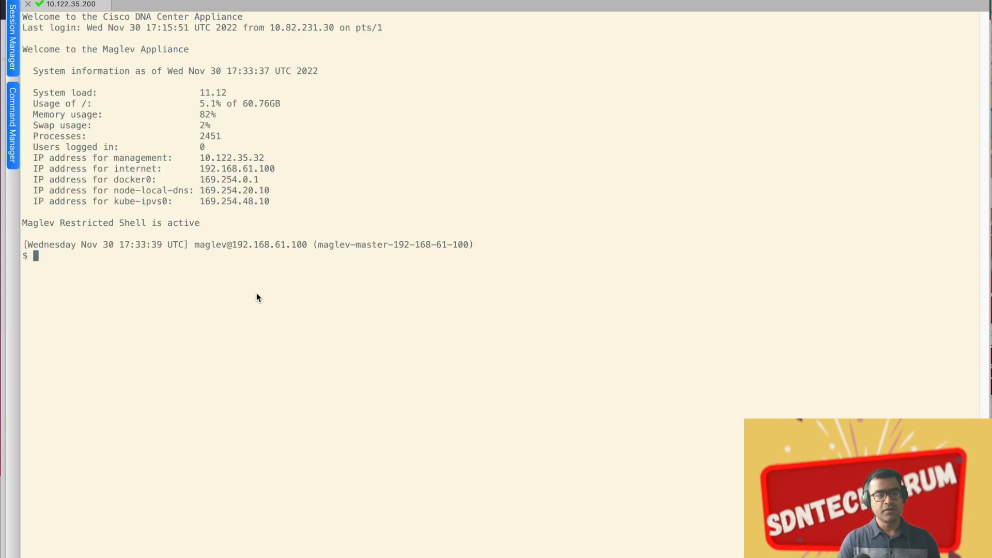
Note the Maglev Restricted Shell banner and run magctl ssh shell display, showing magshell active
{"action": "left_click_drag", "start_coordinate": [201, 226], "coordinate": [22, 224]}
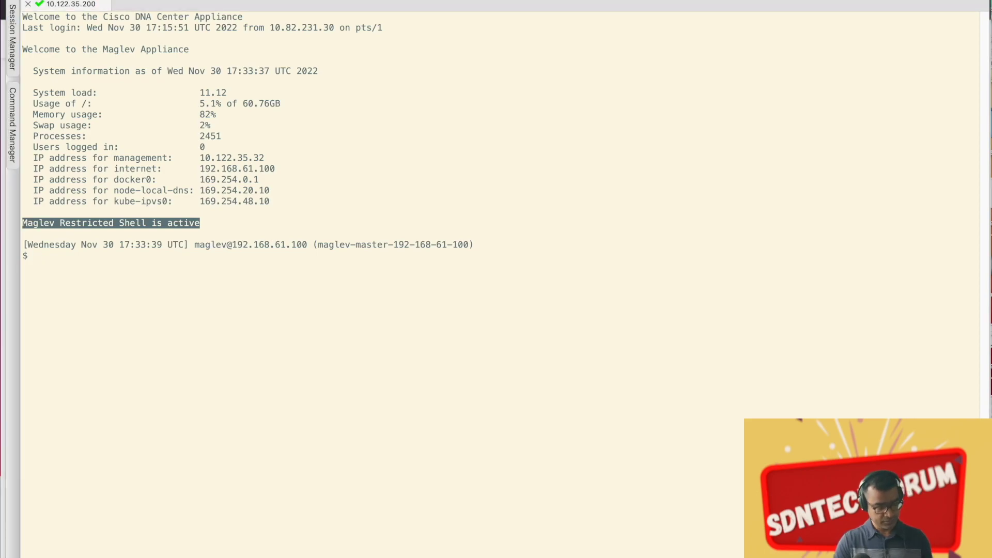
{"action": "left_click", "coordinate": [245, 307]}
{"action": "type", "text": "magctl ssh shell display"}
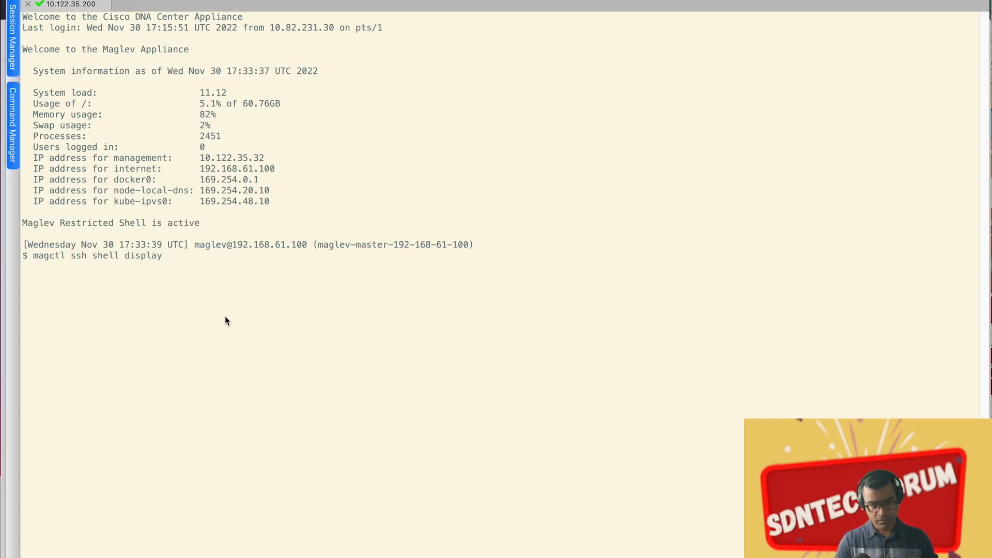
{"action": "key", "text": "Return"}
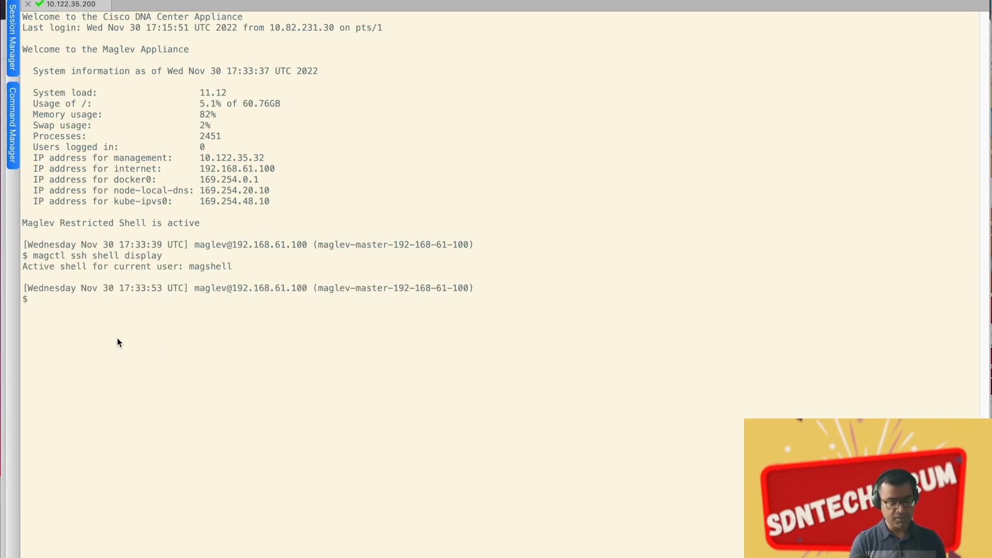
Run pwd, which is rejected, and du -h, which lists ./magshell at 5.1G
{"action": "type", "text": "pwd"}
{"action": "key", "text": "Return"}
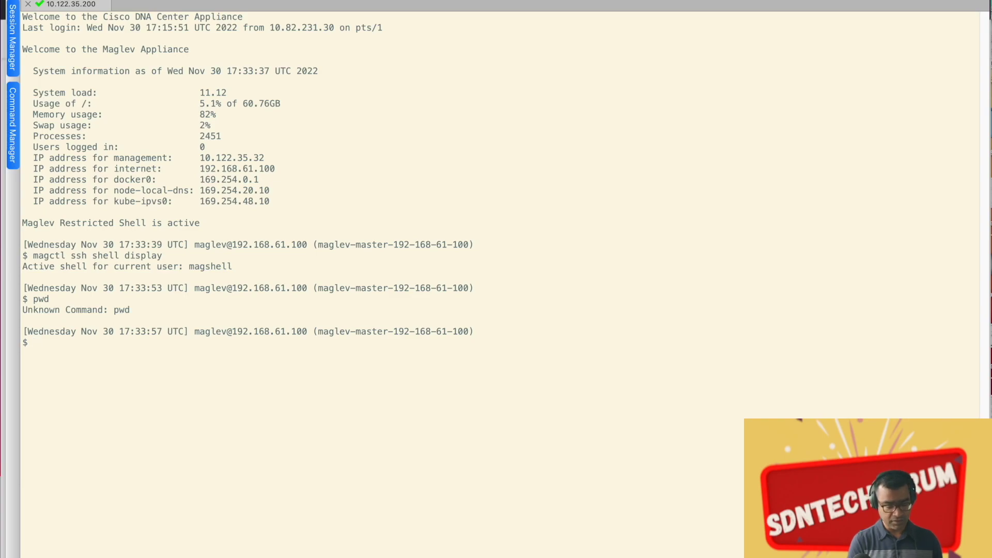
{"action": "type", "text": "du -"}
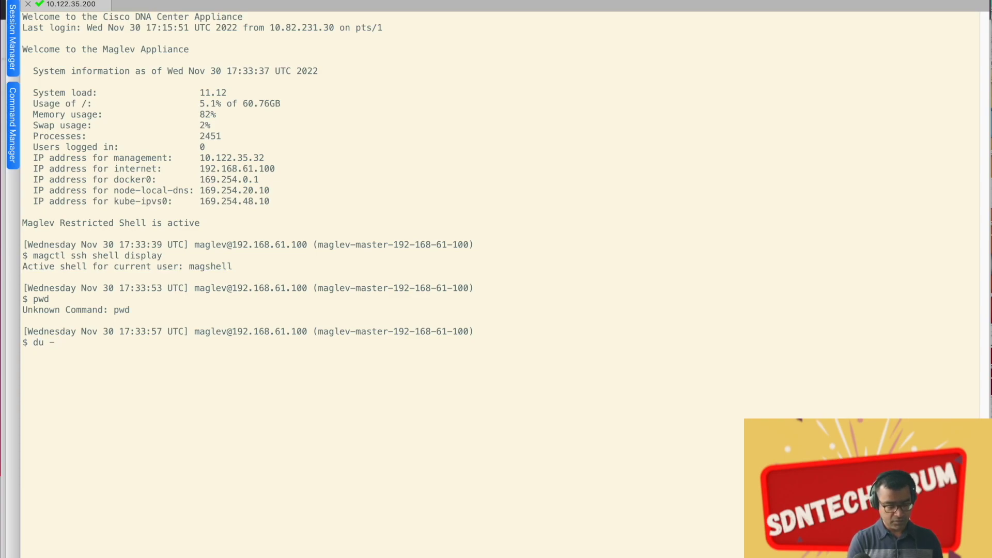
{"action": "type", "text": "h"}
{"action": "key", "text": "Return"}
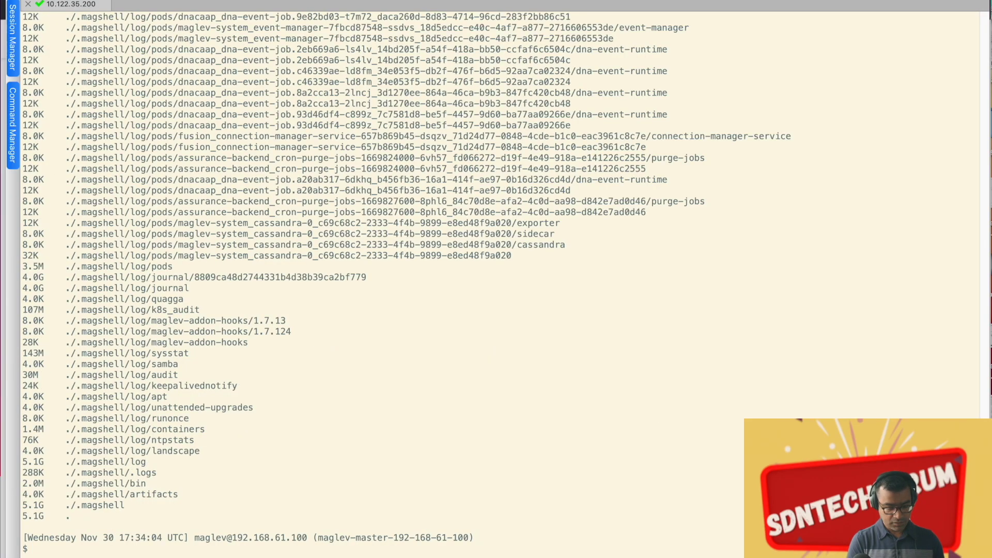
Run uptime (112 days, load 11.11) and confirm cd returns Unknown Command
{"action": "type", "text": "uptime"}
{"action": "key", "text": "Return"}
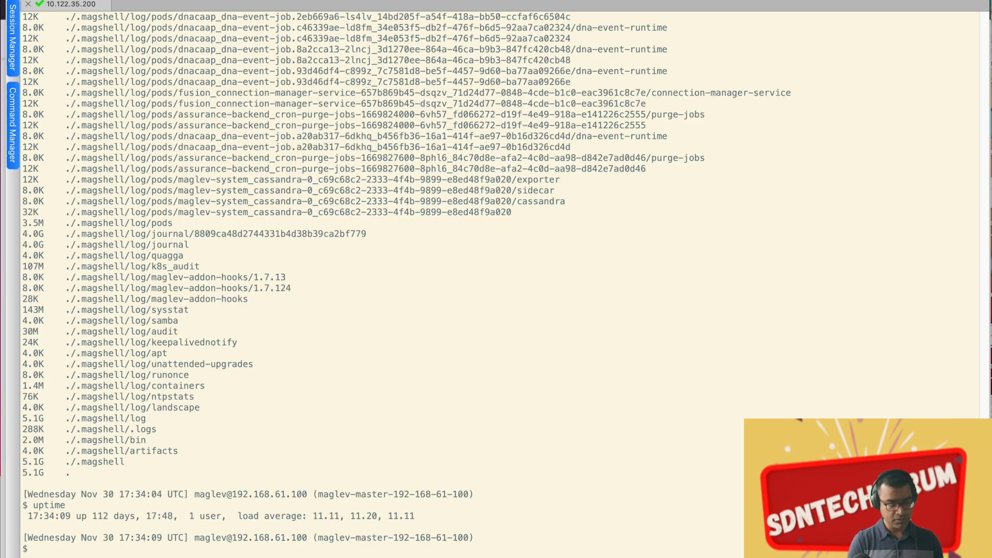
{"action": "key", "text": "Return"}
{"action": "key", "text": "Return"}
{"action": "key", "text": "Return"}
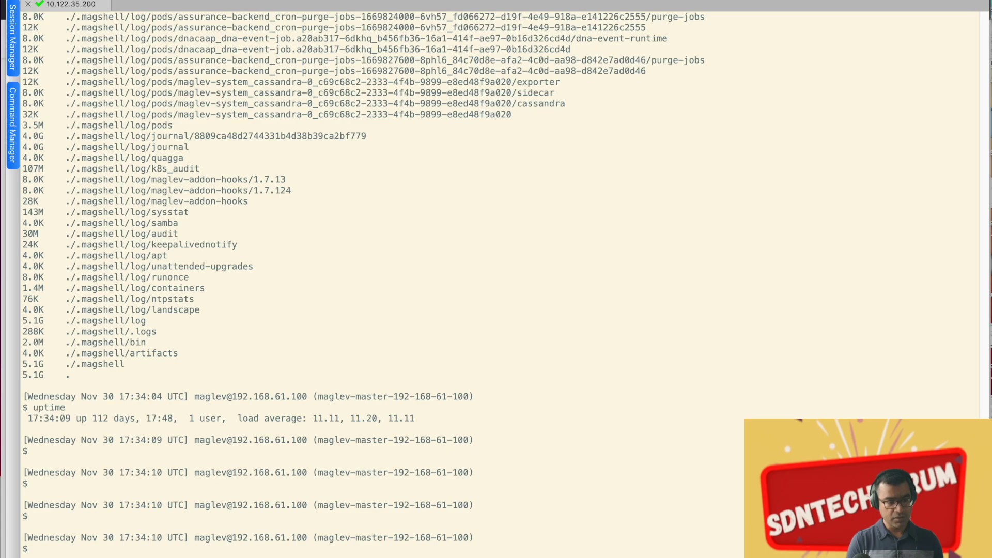
{"action": "type", "text": "cd"}
{"action": "key", "text": "Return"}
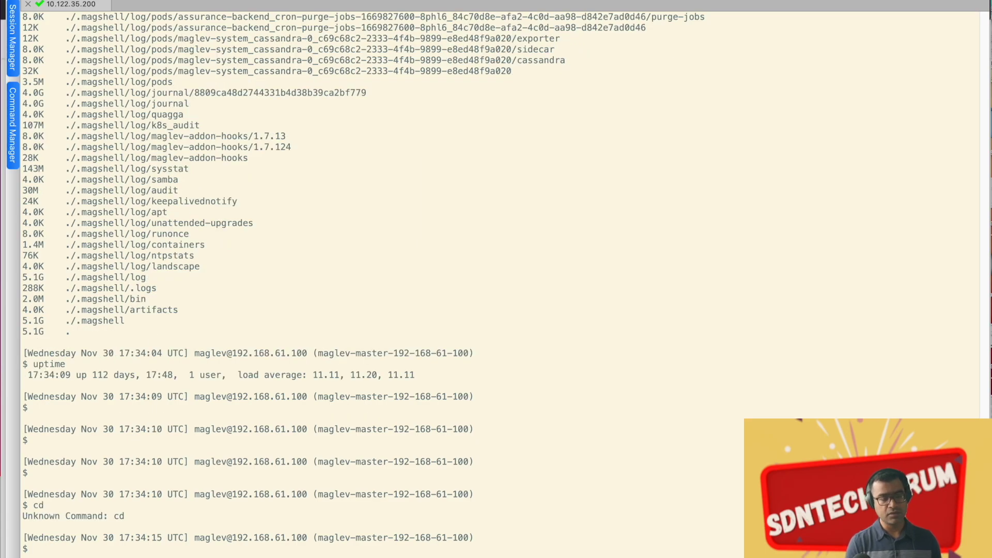
{"action": "key", "text": "Return"}
{"action": "key", "text": "Return"}
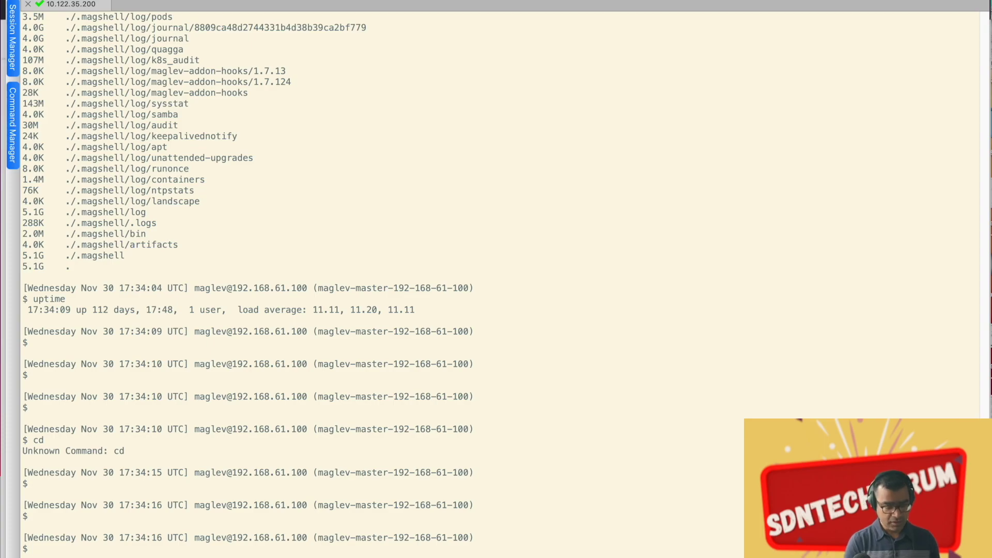
Type 'magctl appstack status' at the prompt, correcting typos along the way
{"action": "type", "text": "magctl"}
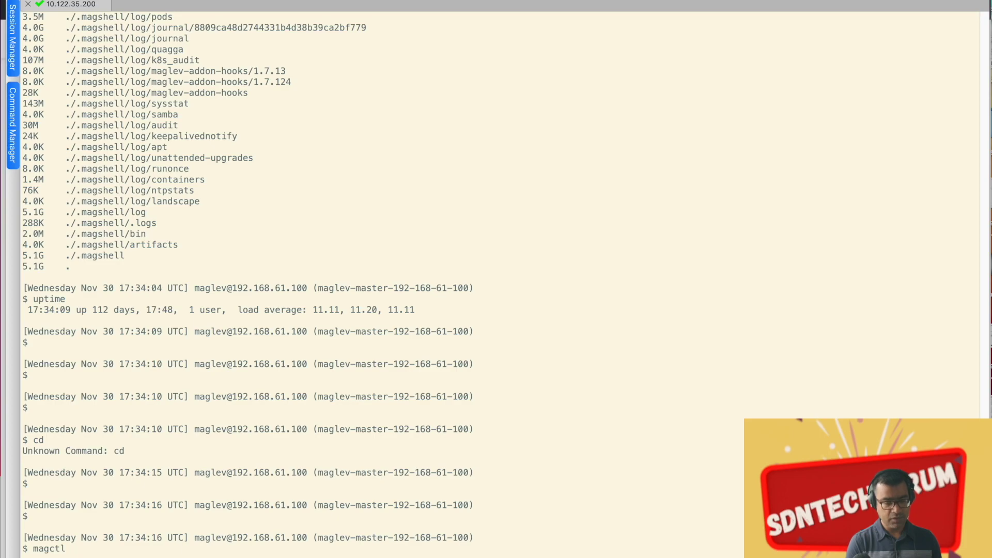
{"action": "type", "text": " apa"}
{"action": "key", "text": "BackSpace"}
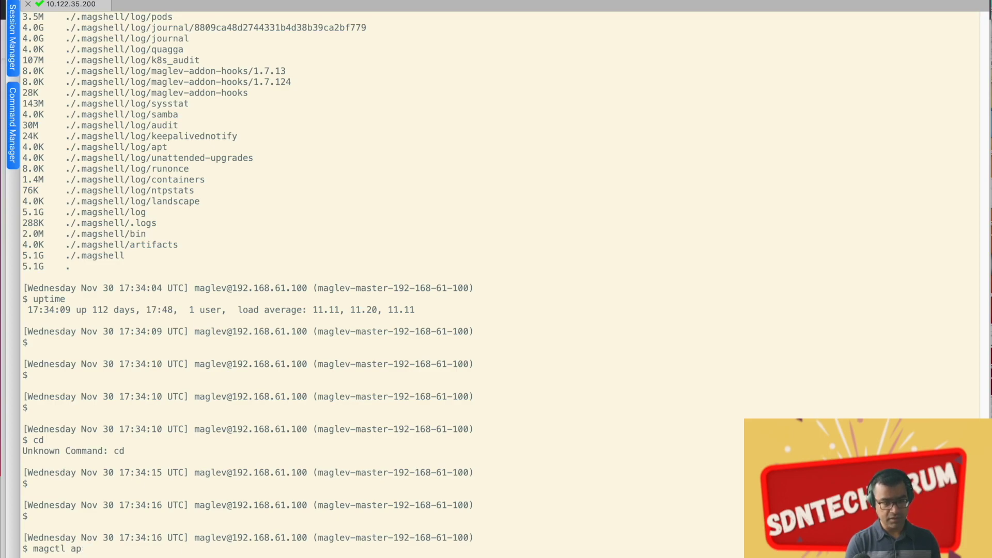
{"action": "type", "text": "pa"}
{"action": "key", "text": "BackSpace"}
{"action": "type", "text": "stac"}
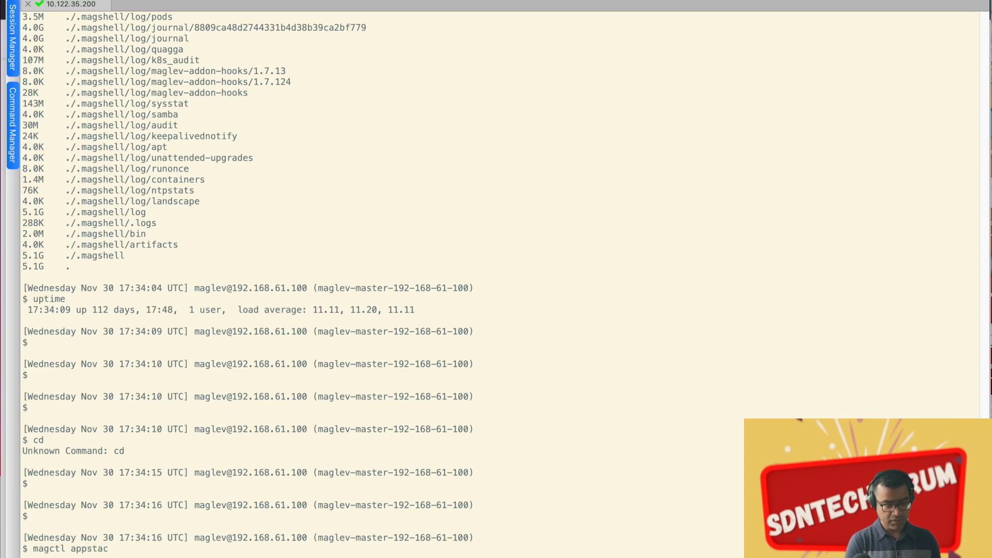
{"action": "type", "text": "k status"}
Run magctl appstack status, showing maglev-system, ndp and sys-ops pods all Running
{"action": "key", "text": "Return"}
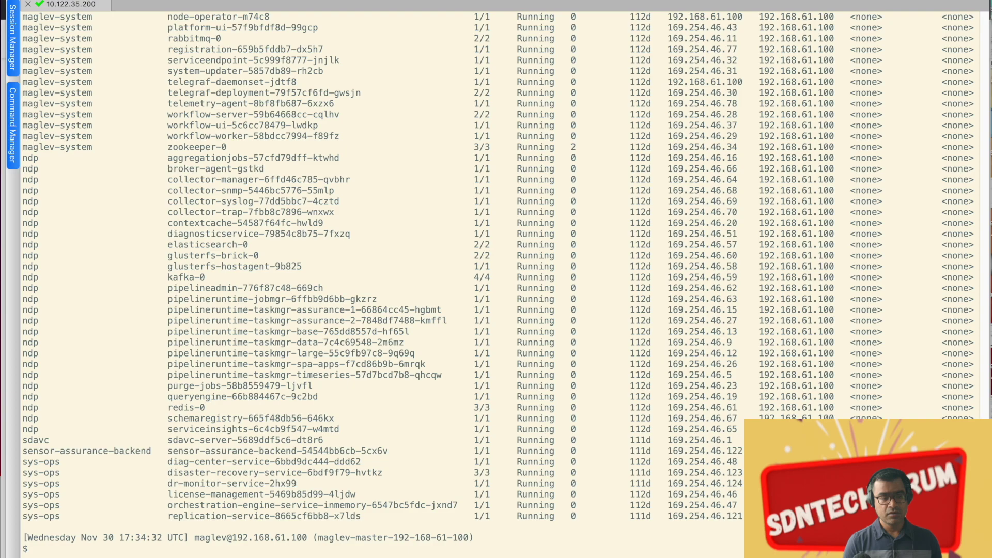
{"action": "key", "text": "Return"}
{"action": "key", "text": "Return"}
{"action": "key", "text": "Return"}
{"action": "key", "text": "Return"}
{"action": "key", "text": "Return"}
{"action": "key", "text": "Return"}
{"action": "key", "text": "Return"}
{"action": "key", "text": "Return"}
{"action": "key", "text": "Return"}
{"action": "key", "text": "Return"}
{"action": "key", "text": "Return"}
{"action": "key", "text": "Return"}
{"action": "key", "text": "Return"}
{"action": "key", "text": "Return"}
{"action": "key", "text": "Return"}
{"action": "key", "text": "Return"}
{"action": "key", "text": "Return"}
{"action": "key", "text": "Return"}
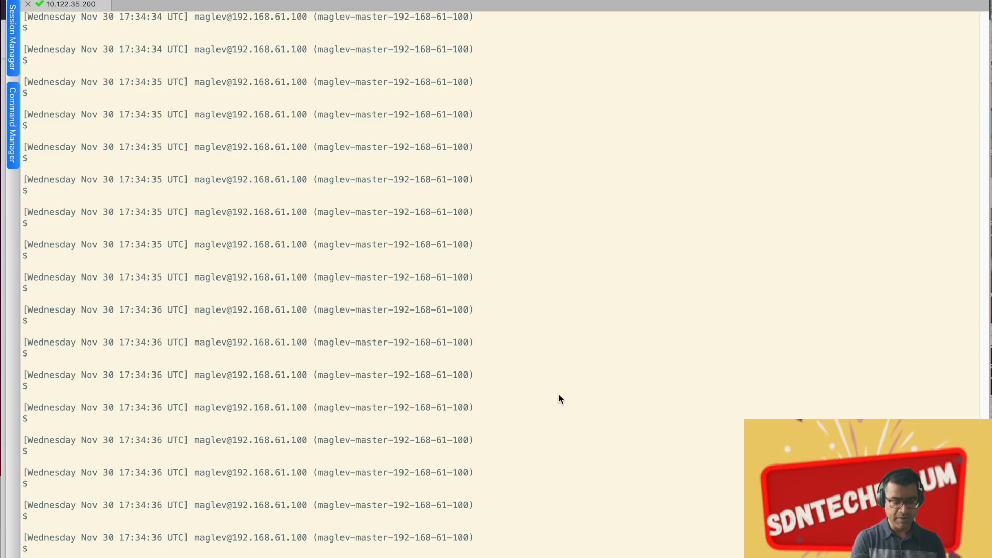
Run '_shell ?' and highlight the 'access to bash shell' description in the help
{"action": "type", "text": "_shell"}
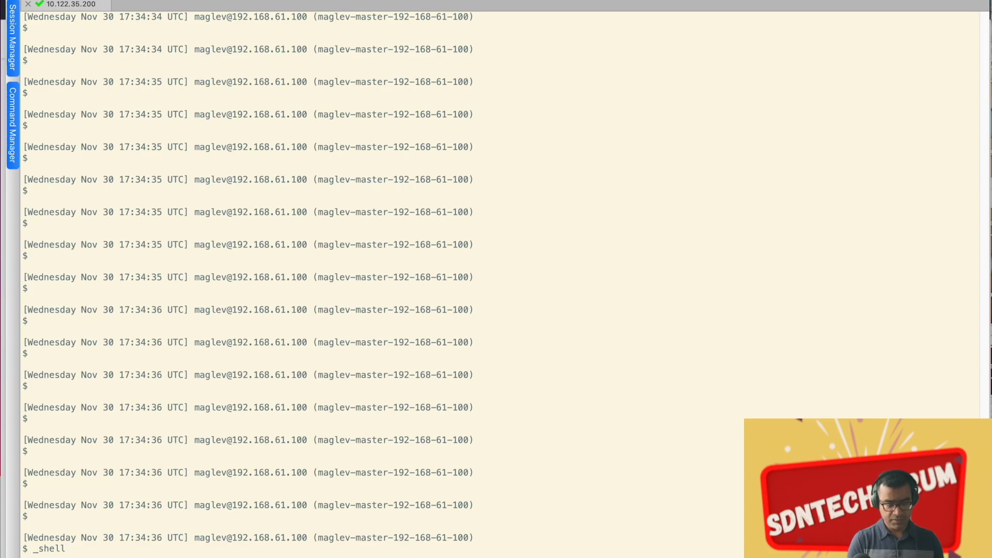
{"action": "type", "text": " ?"}
{"action": "key", "text": "Return"}
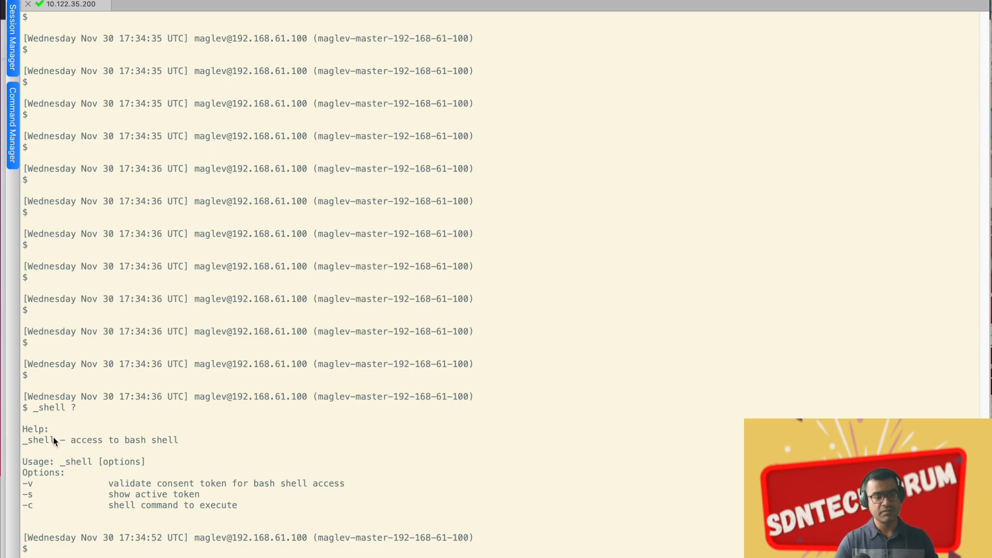
{"action": "left_click_drag", "start_coordinate": [177, 444], "coordinate": [81, 441]}
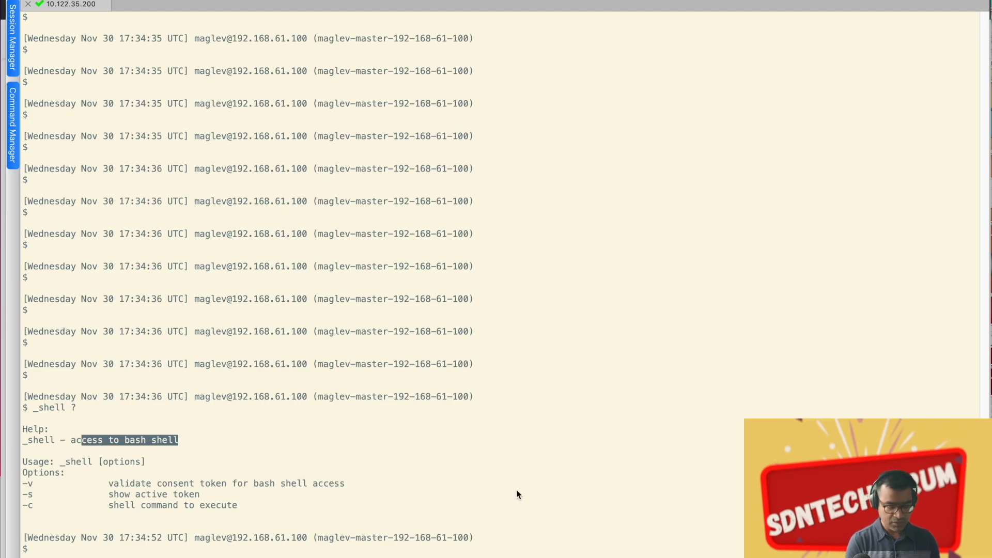
Run '_shell -s', which reports No active consent token available
{"action": "type", "text": "_she"}
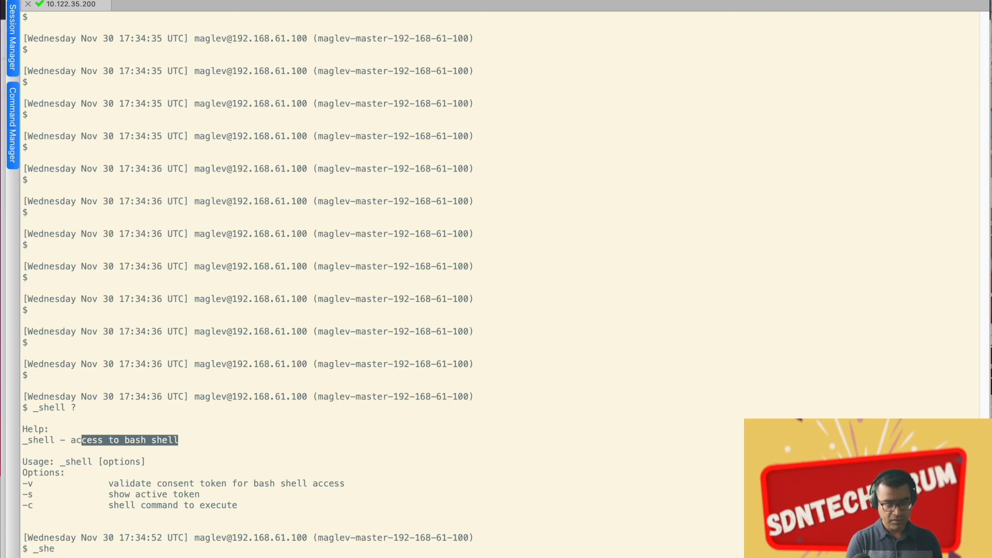
{"action": "type", "text": "ll -"}
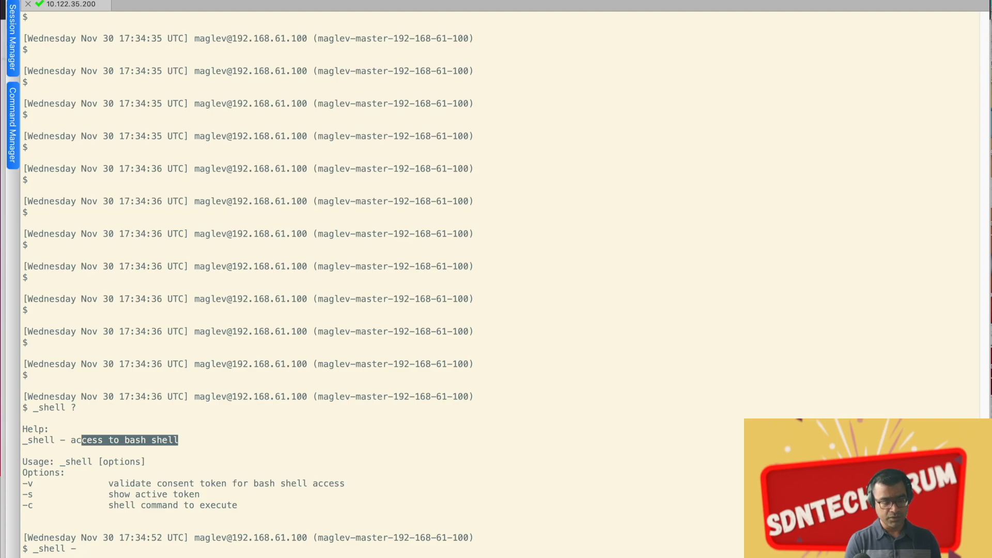
{"action": "type", "text": "s"}
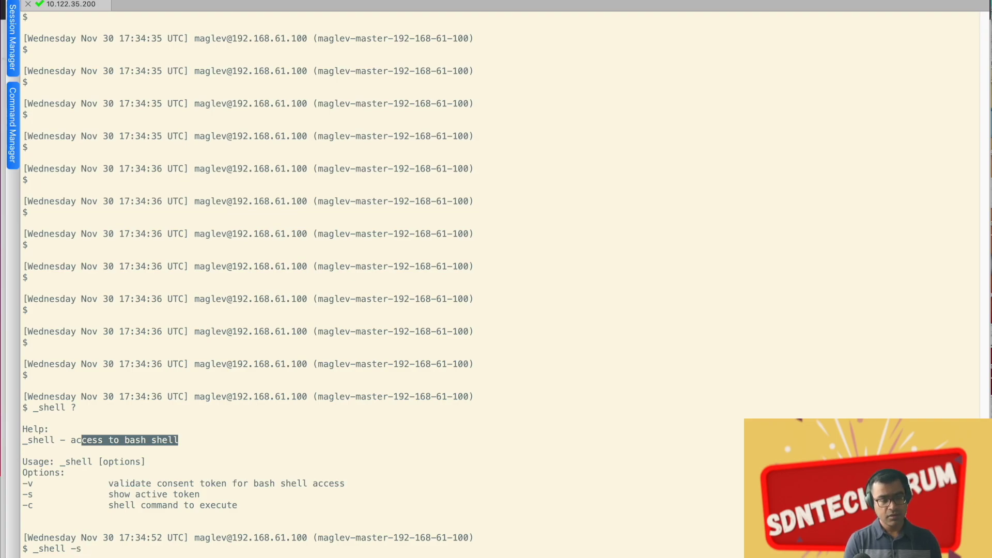
{"action": "key", "text": "Return"}
{"action": "key", "text": "Return"}
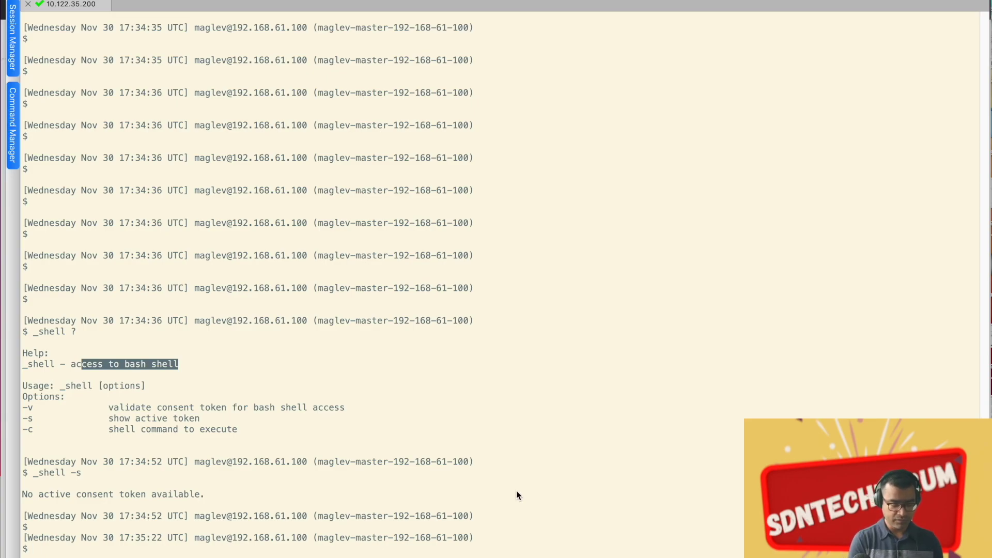
Replace the partly typed '_shell -v' command with plain '_shell' at the prompt
{"action": "type", "text": "_she"}
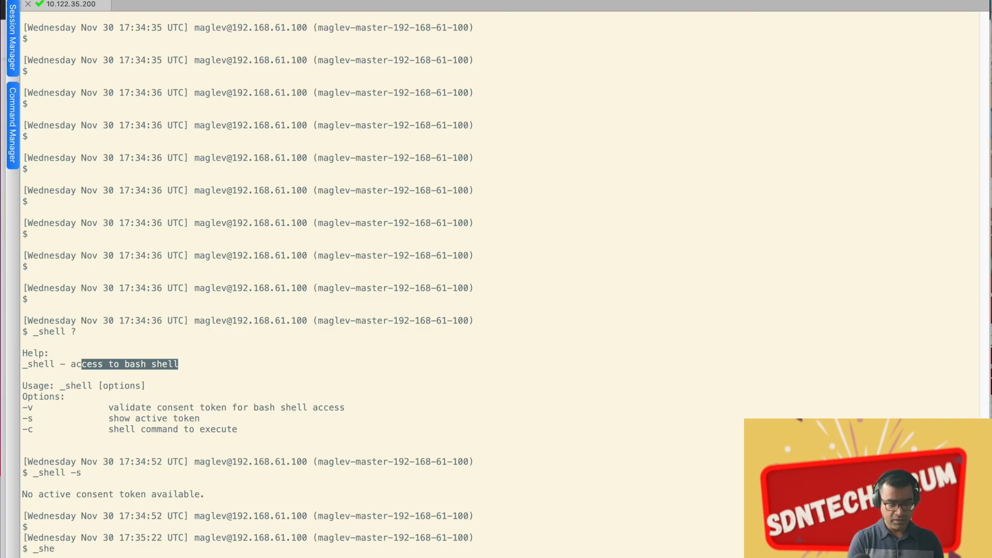
{"action": "type", "text": "ll -v "}
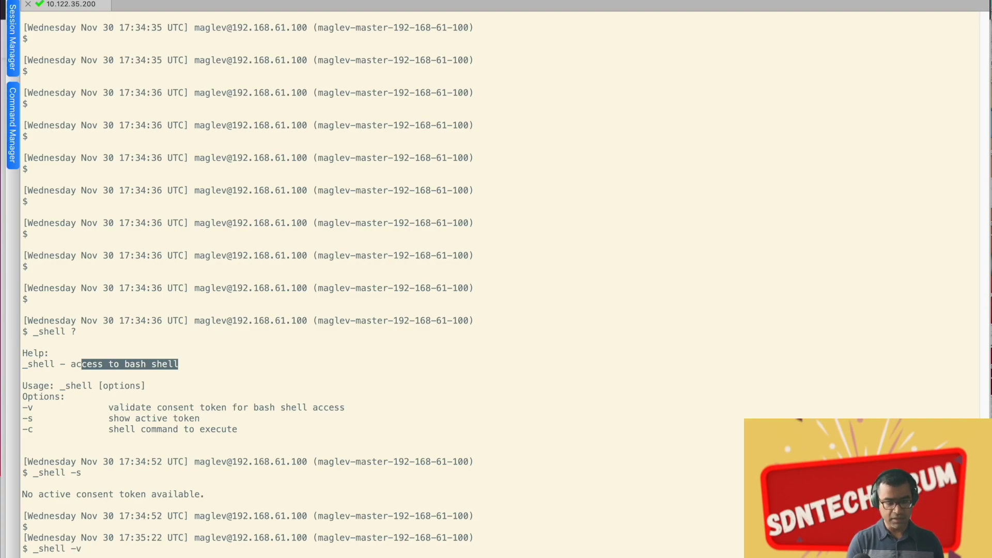
{"action": "type", "text": "<>"}
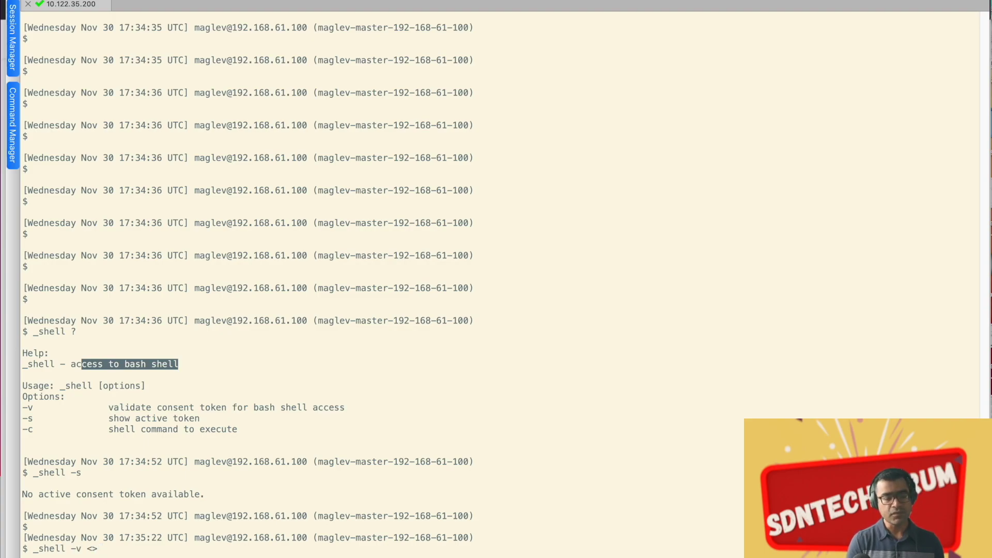
{"action": "key", "text": "BackSpace"}
{"action": "key", "text": "BackSpace"}
{"action": "key", "text": "BackSpace"}
{"action": "key", "text": "BackSpace"}
{"action": "key", "text": "BackSpace"}
{"action": "key", "text": "BackSpace"}
{"action": "key", "text": "BackSpace"}
{"action": "key", "text": "BackSpace"}
{"action": "key", "text": "BackSpace"}
{"action": "key", "text": "BackSpace"}
{"action": "key", "text": "BackSpace"}
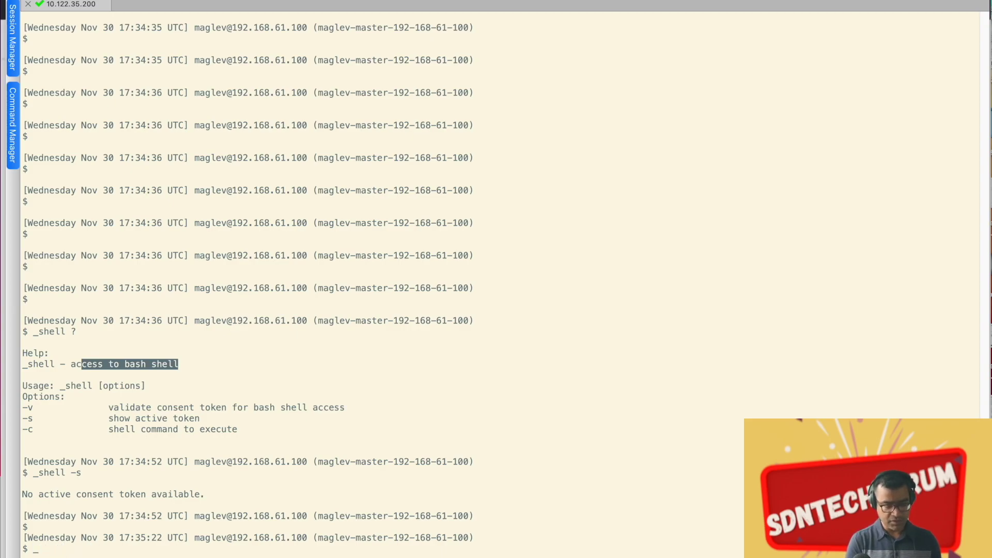
{"action": "type", "text": "_shell"}
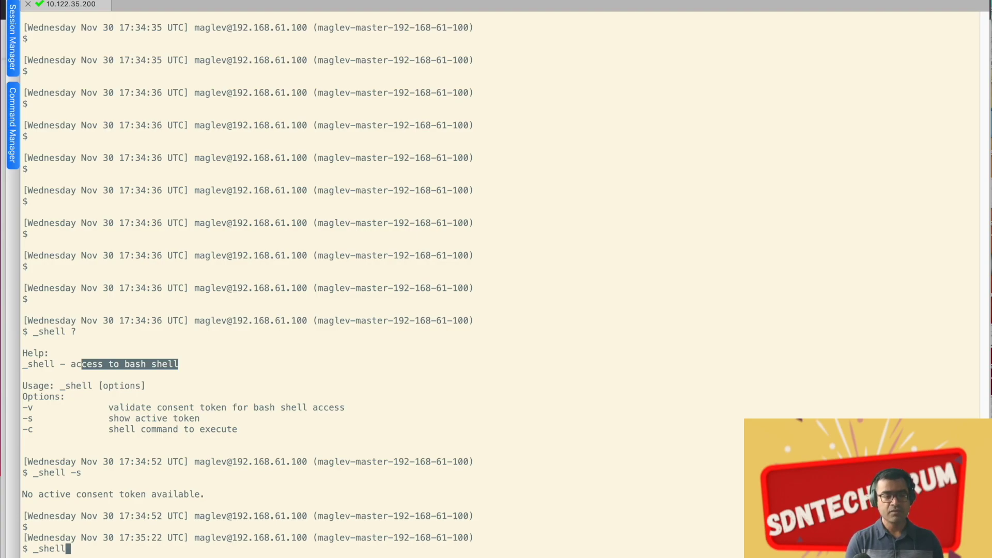
Enter the bash shell with the account password and run pwd, returning /home/maglev
{"action": "key", "text": "Return"}
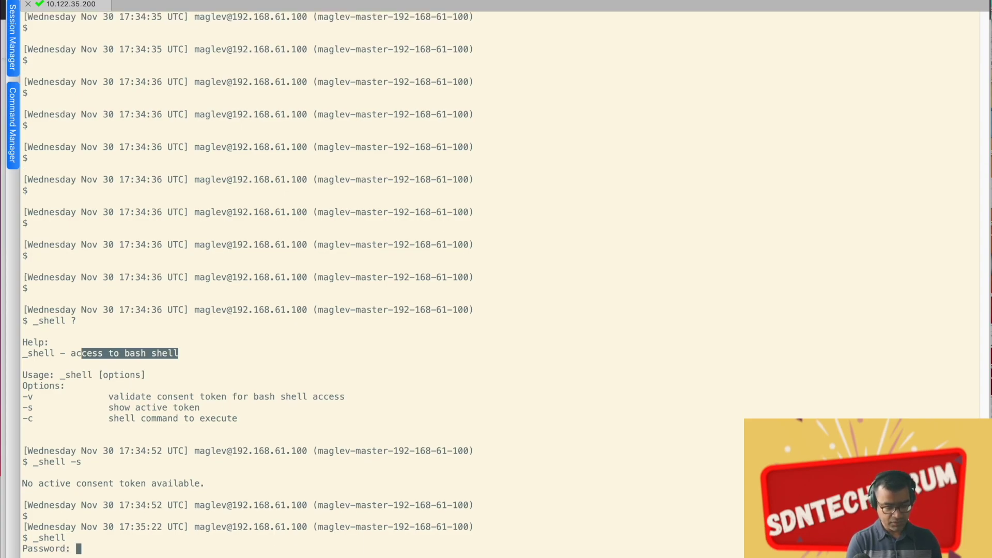
{"action": "key", "text": "Return"}
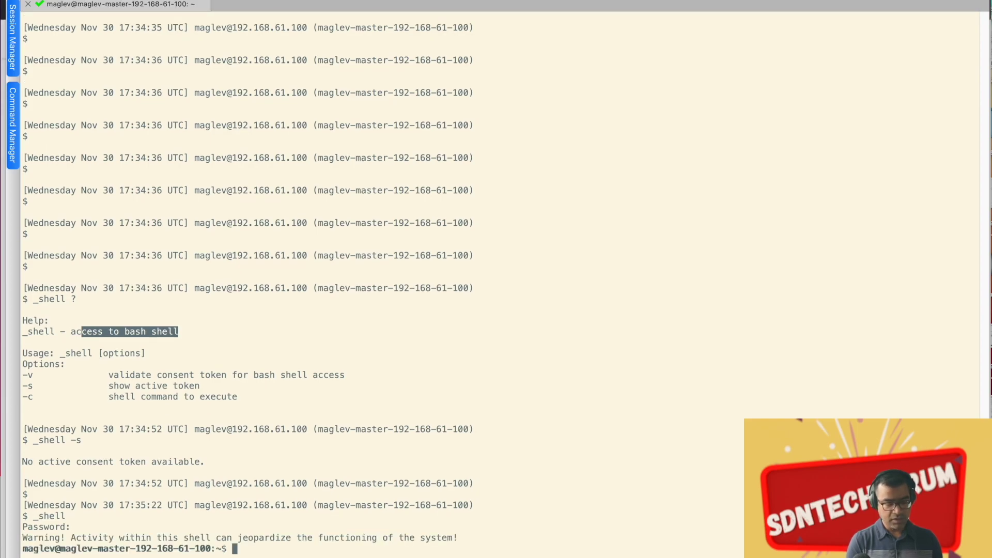
{"action": "type", "text": "pwd"}
{"action": "key", "text": "Return"}
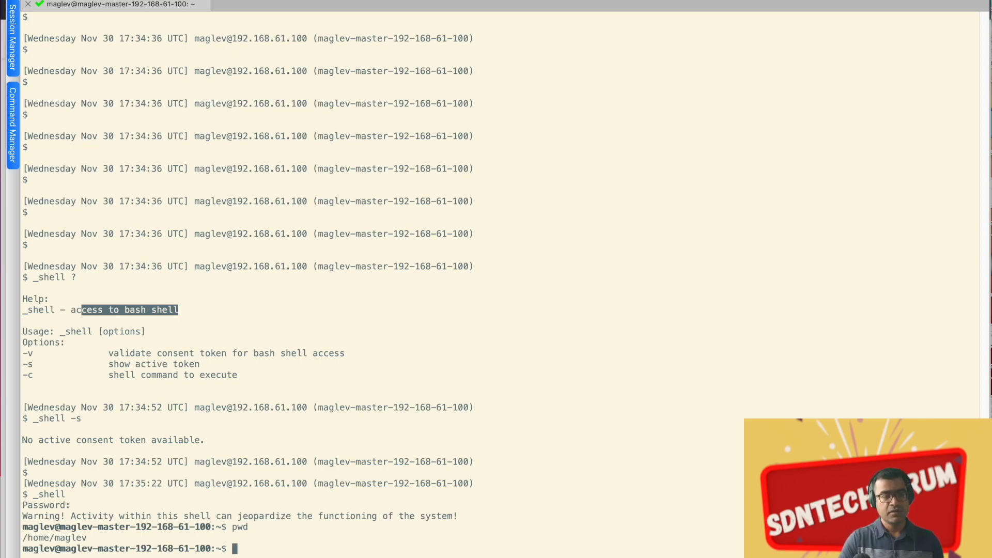
Run magctl ssh shell display from bash, which still reports magshell as active
{"action": "scroll", "coordinate": [150, 383], "scroll_direction": "up", "scroll_amount": 2}
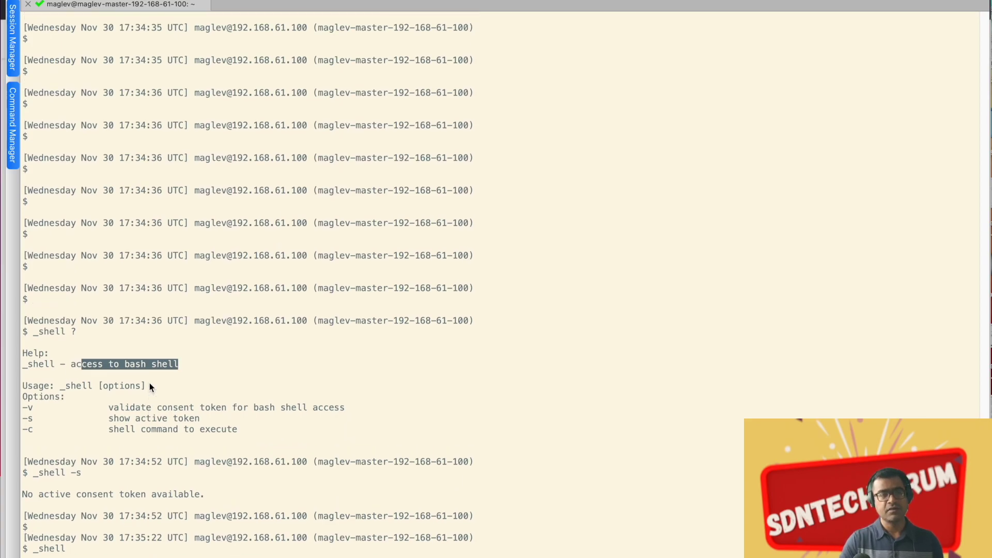
{"action": "scroll", "coordinate": [150, 387], "scroll_direction": "up", "scroll_amount": 6}
{"action": "scroll", "coordinate": [150, 386], "scroll_direction": "down", "scroll_amount": 8}
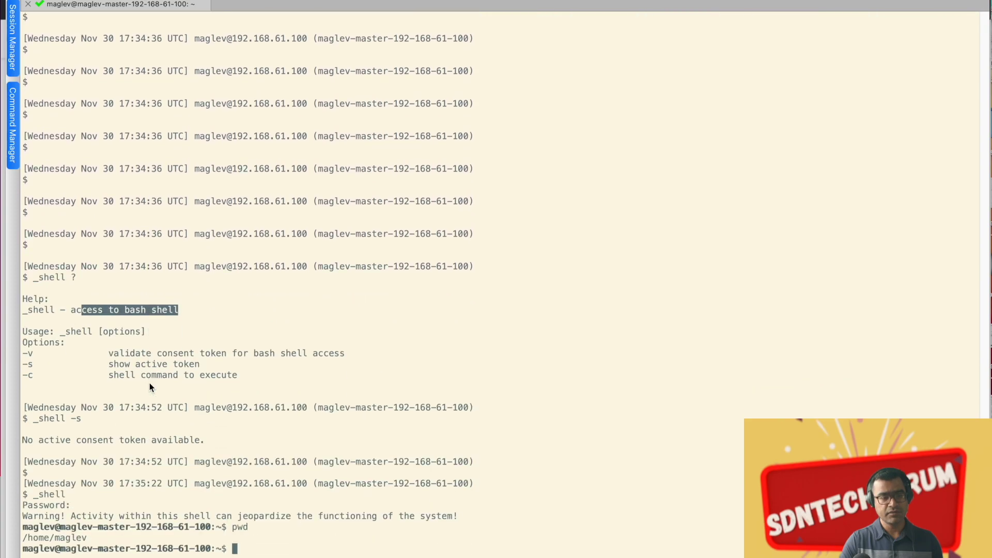
{"action": "left_click", "coordinate": [191, 436]}
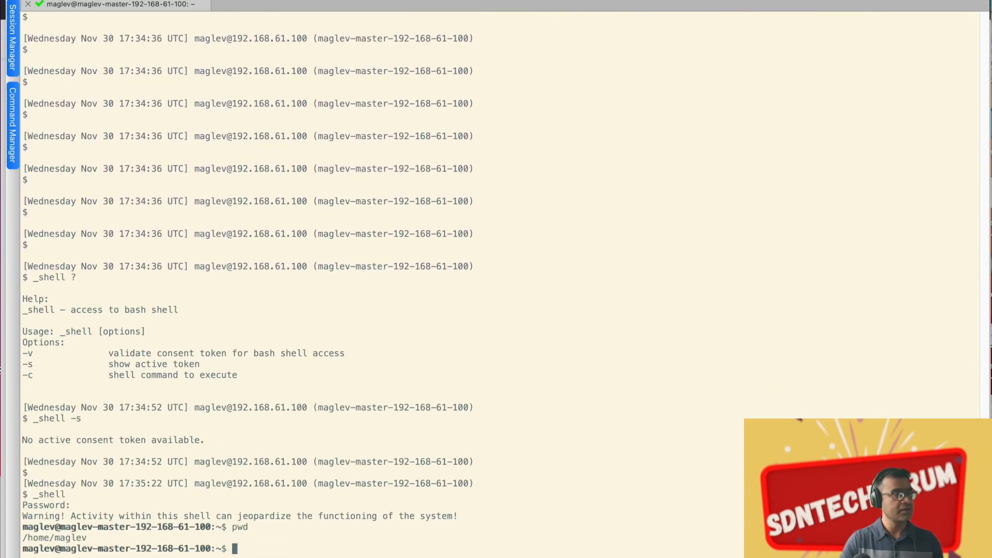
{"action": "key", "text": "super+Tab"}
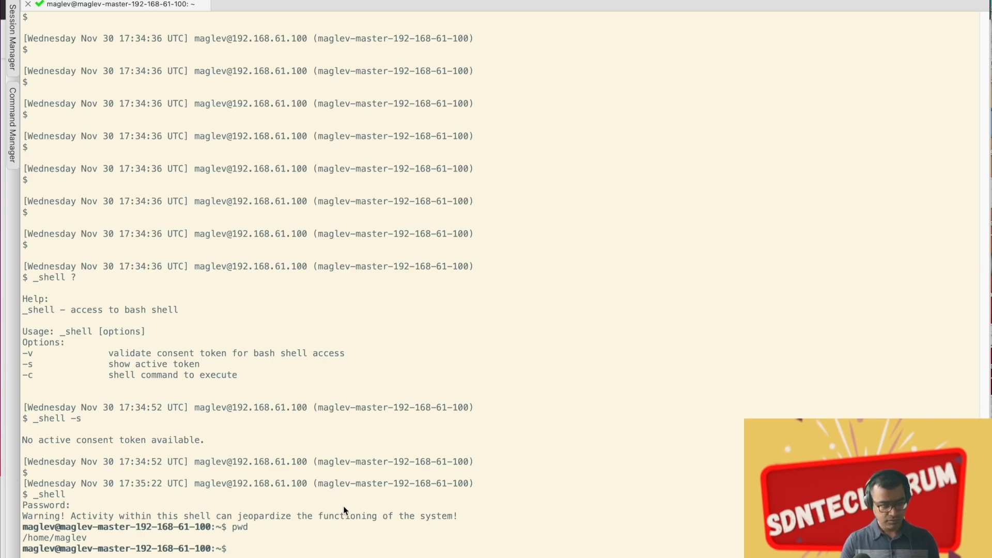
{"action": "left_click", "coordinate": [344, 543]}
{"action": "type", "text": "magctl ssh shell display"}
{"action": "key", "text": "Return"}
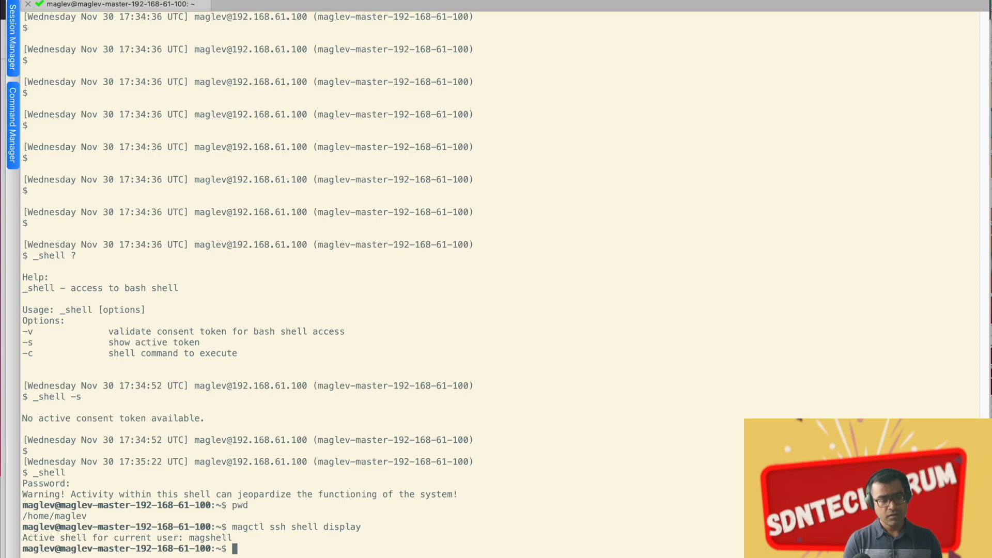
{"action": "key", "text": "Return"}
{"action": "key", "text": "Return"}
{"action": "key", "text": "Return"}
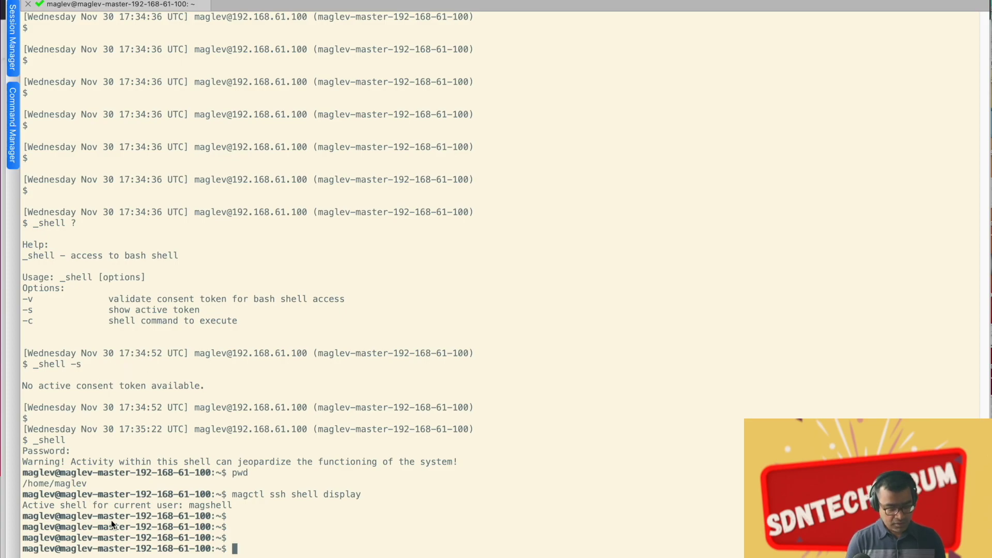
Exit bash and run _shell -c 'sudo magctl ssh shell bash' with the shell and sudo passwords
{"action": "type", "text": "exit"}
{"action": "key", "text": "Return"}
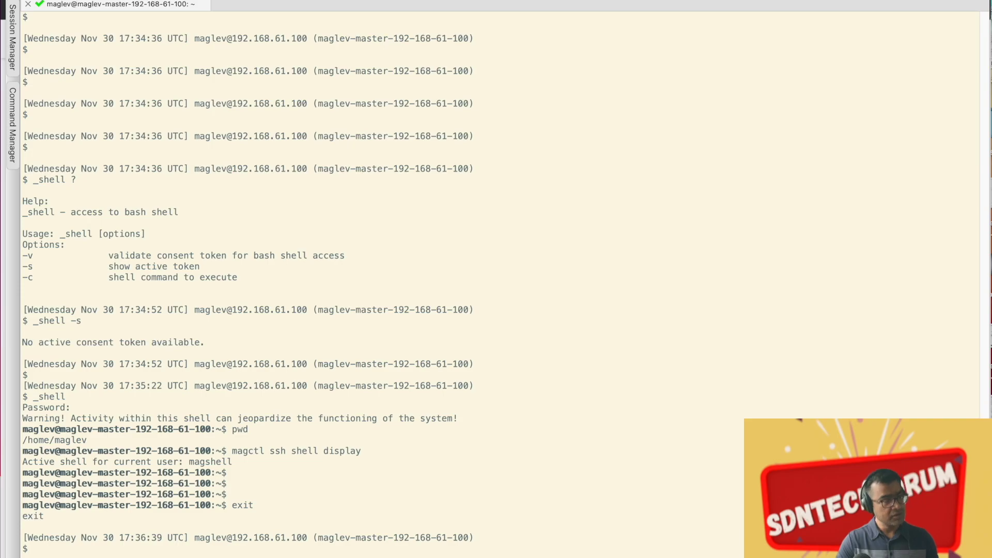
{"action": "left_click", "coordinate": [585, 525]}
{"action": "type", "text": "_shell -c 'sudo magctl ssh shell bash'"}
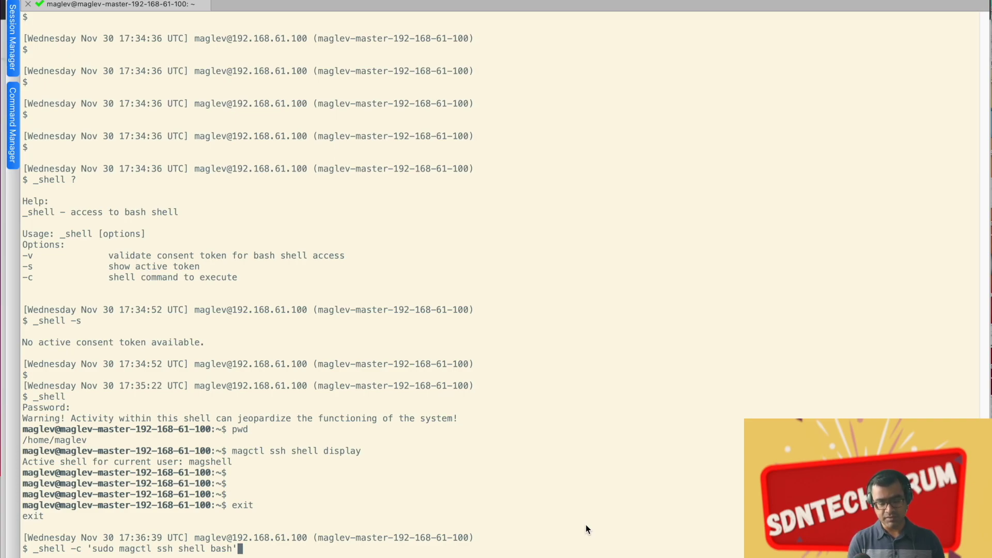
{"action": "key", "text": "Return"}
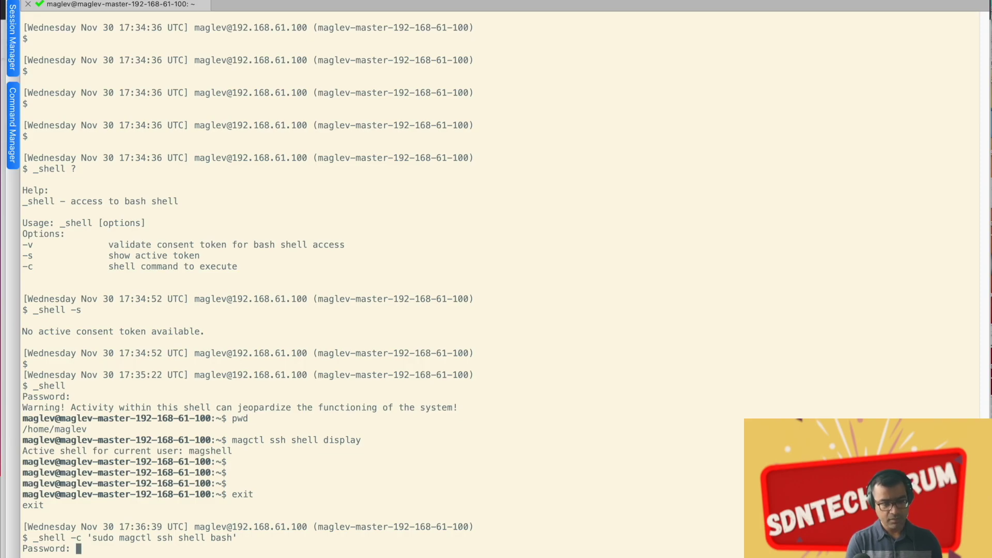
{"action": "key", "text": "Return"}
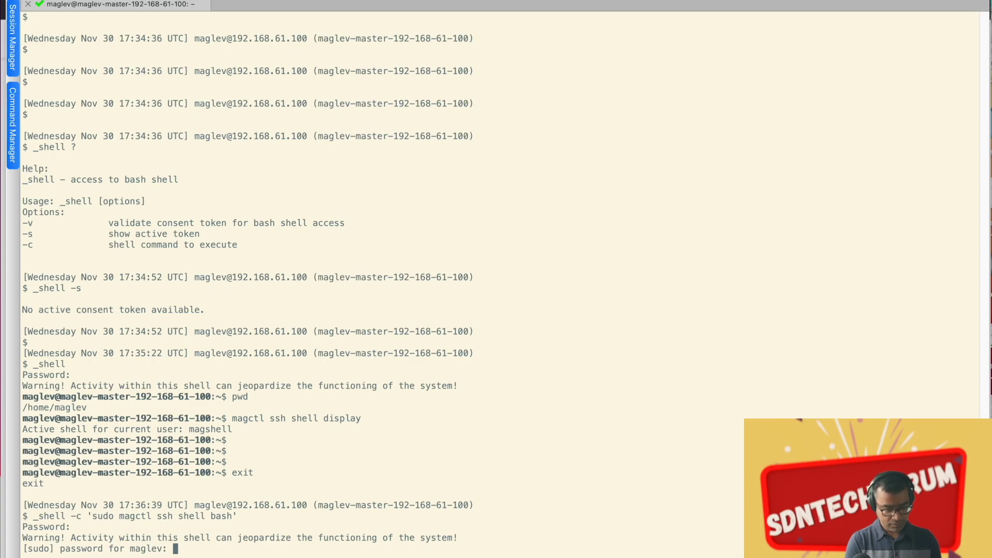
{"action": "key", "text": "Return"}
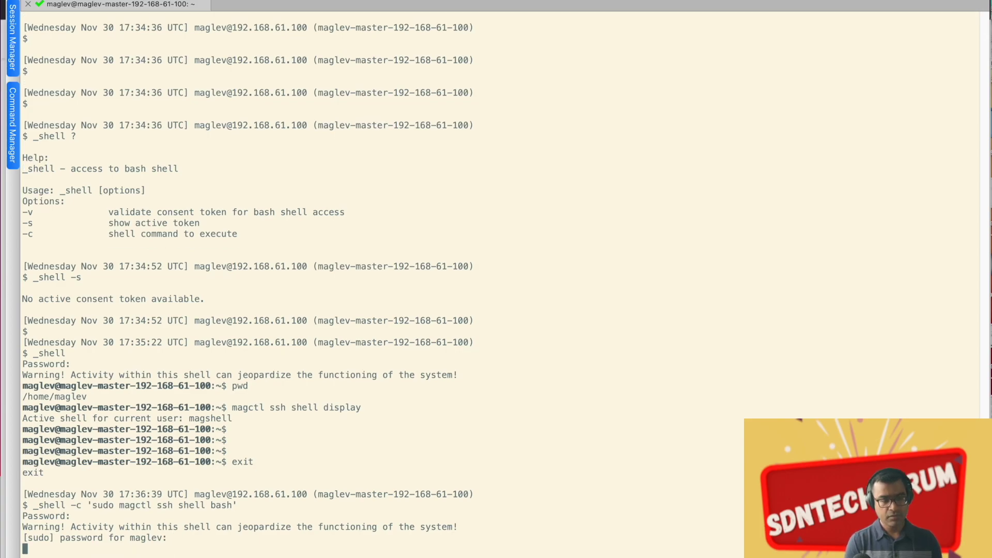
{"action": "key", "text": "Return"}
{"action": "key", "text": "Return"}
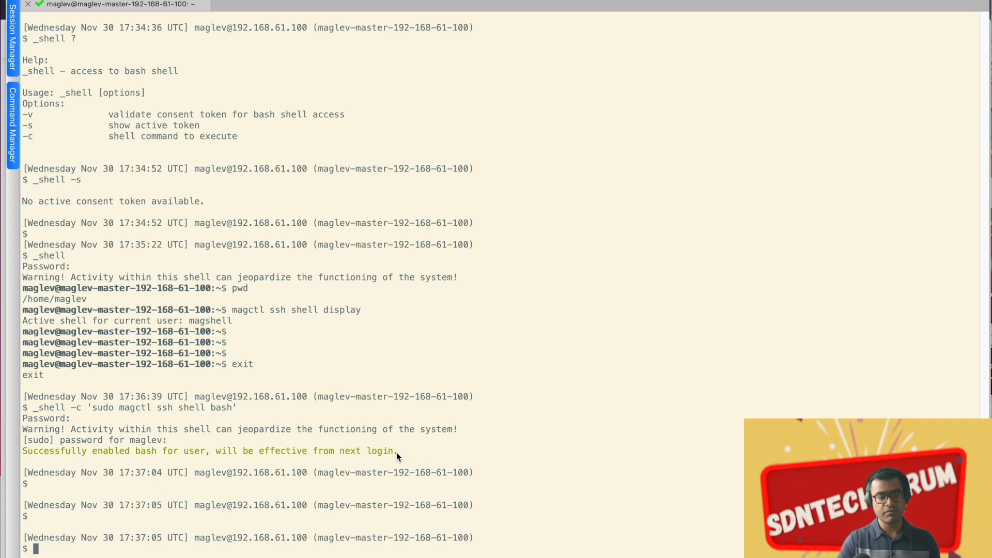
Highlight the 'effective from next login' note and copy the earlier magctl ssh shell display command
{"action": "left_click_drag", "start_coordinate": [397, 451], "coordinate": [211, 453]}
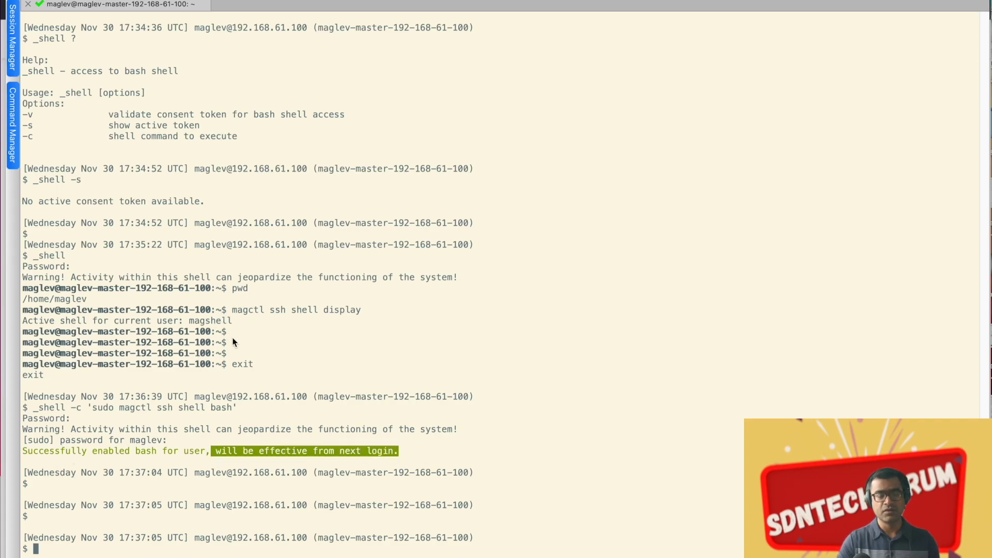
{"action": "left_click_drag", "start_coordinate": [367, 313], "coordinate": [234, 309]}
{"action": "key", "text": "super+c"}
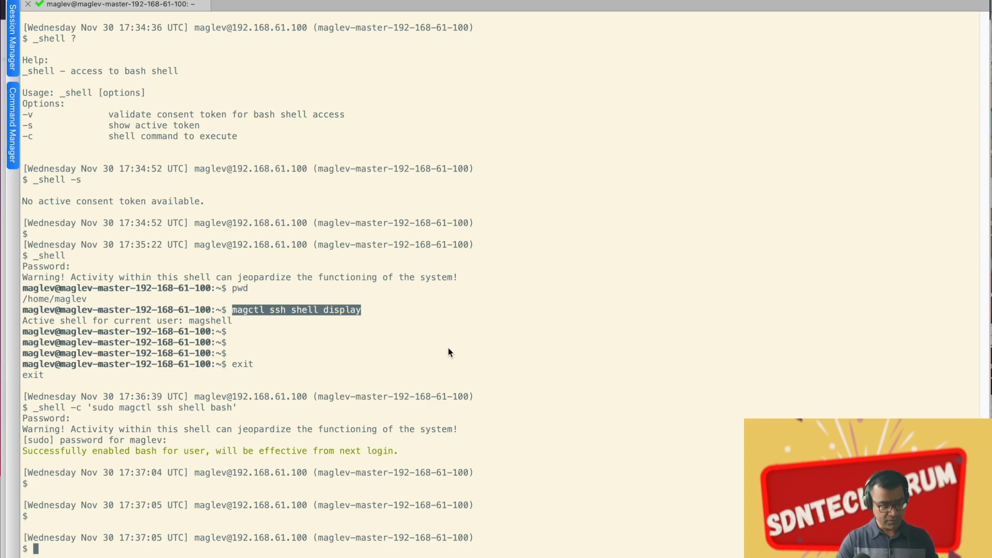
{"action": "left_click", "coordinate": [507, 352]}
Run magctl ssh shell display to confirm the shell still reports magshell
{"action": "key", "text": "super+v"}
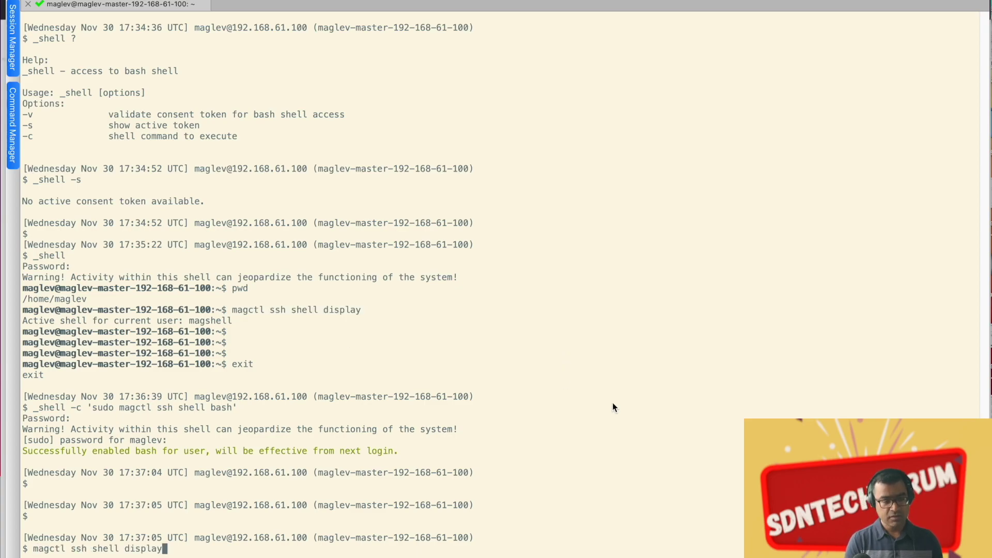
{"action": "key", "text": "Return"}
{"action": "key", "text": "Return"}
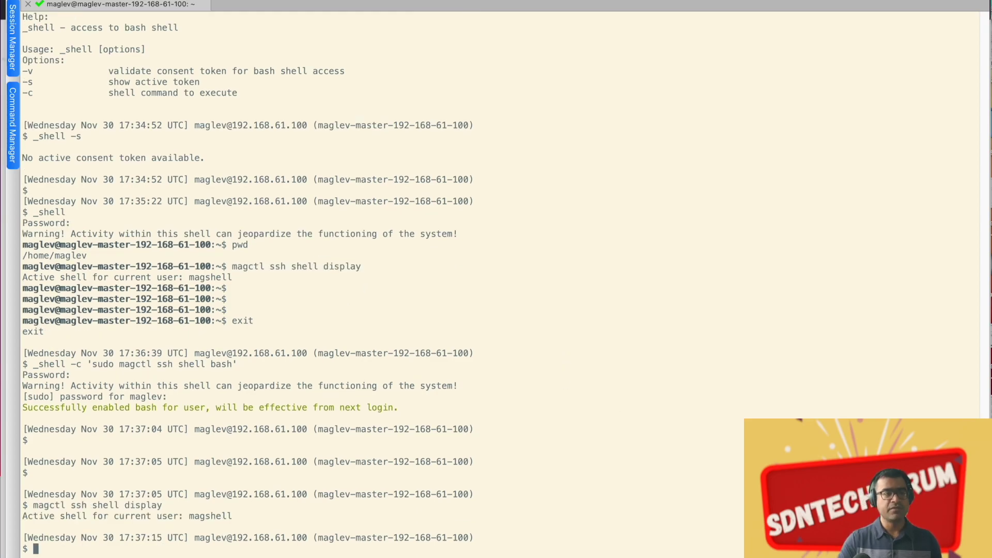
{"action": "key", "text": "Return"}
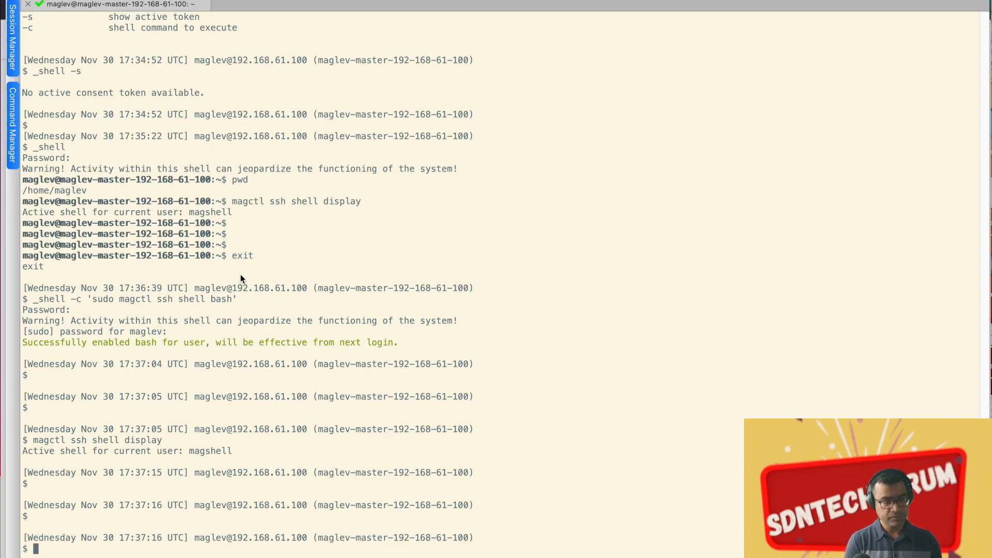
Log out with exit and reconnect the session to the DNA Center appliance
{"action": "type", "text": "exit"}
{"action": "key", "text": "Return"}
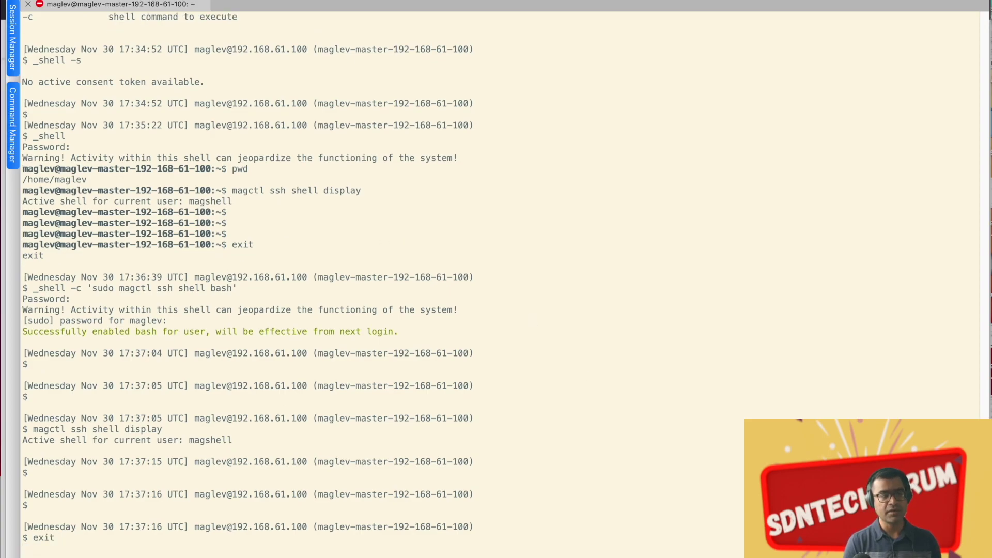
{"action": "key", "text": "Return"}
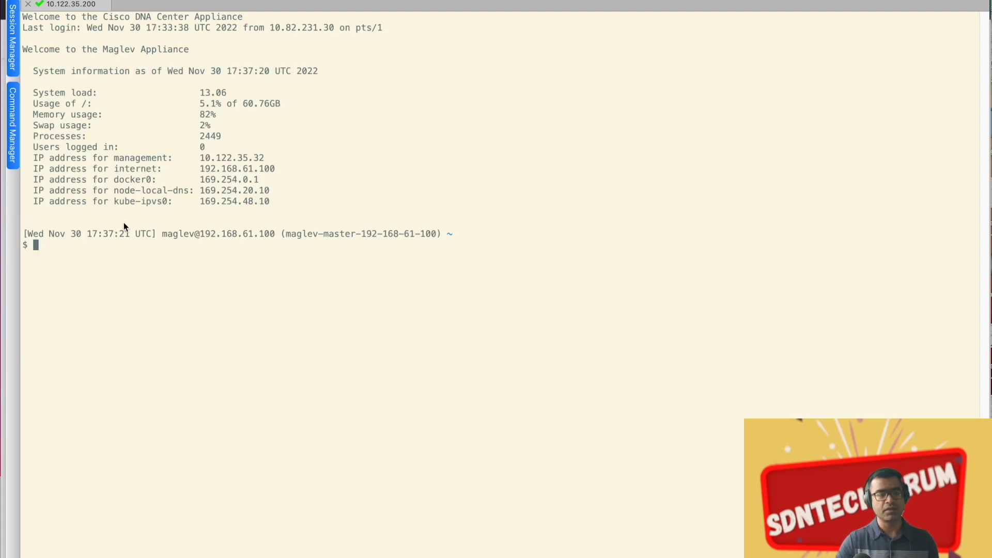
Highlight the reconnected session's new prompt lines, then return focus to the terminal
{"action": "left_click_drag", "start_coordinate": [25, 236], "coordinate": [38, 246]}
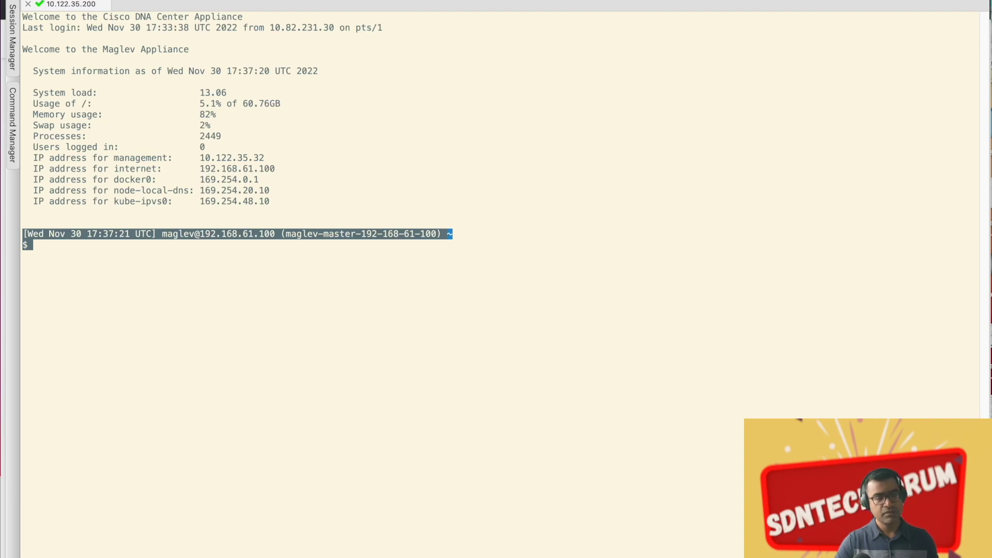
{"action": "left_click", "coordinate": [149, 324]}
Run magctl ssh shell display in the new session and highlight the output showing bash as active shell
{"action": "key", "text": "super+v"}
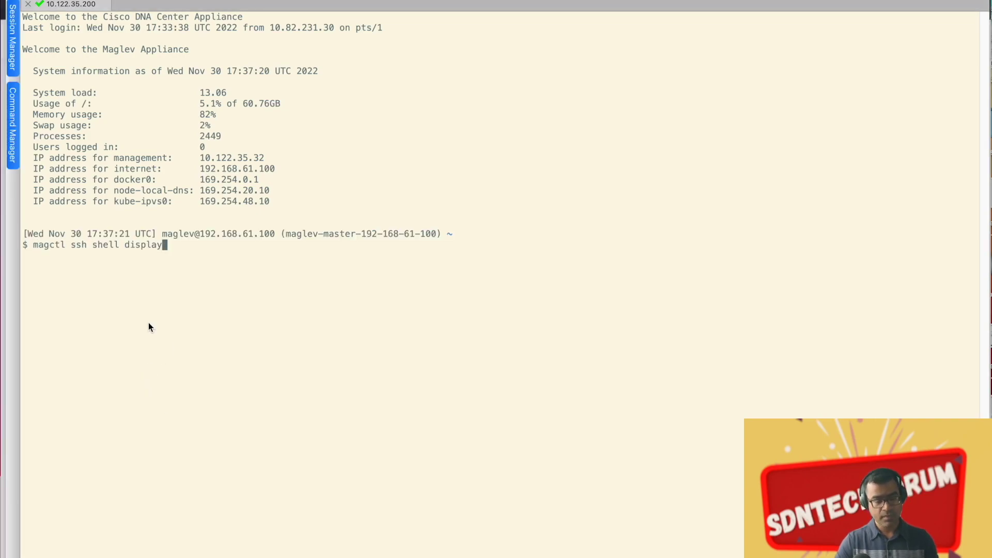
{"action": "key", "text": "Return"}
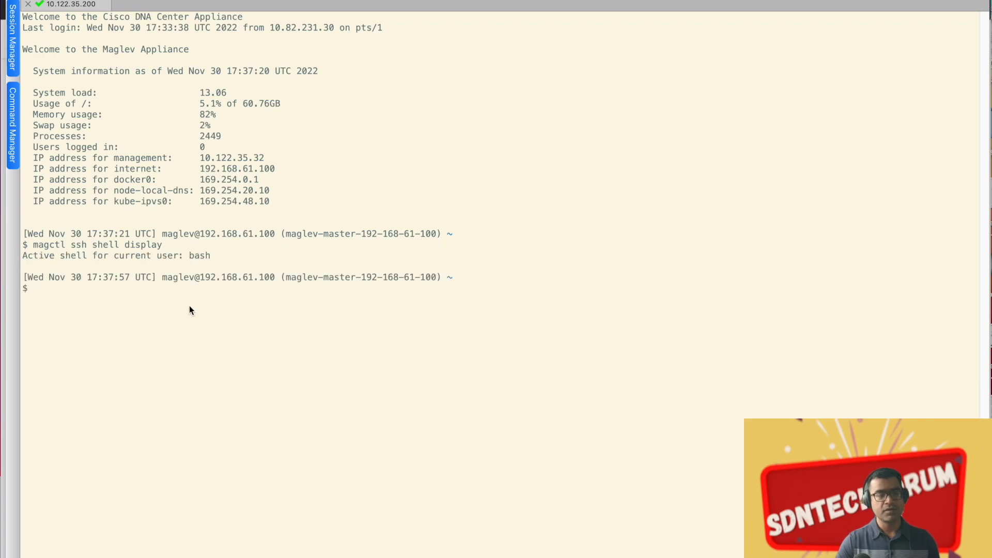
{"action": "left_click_drag", "start_coordinate": [215, 256], "coordinate": [39, 234]}
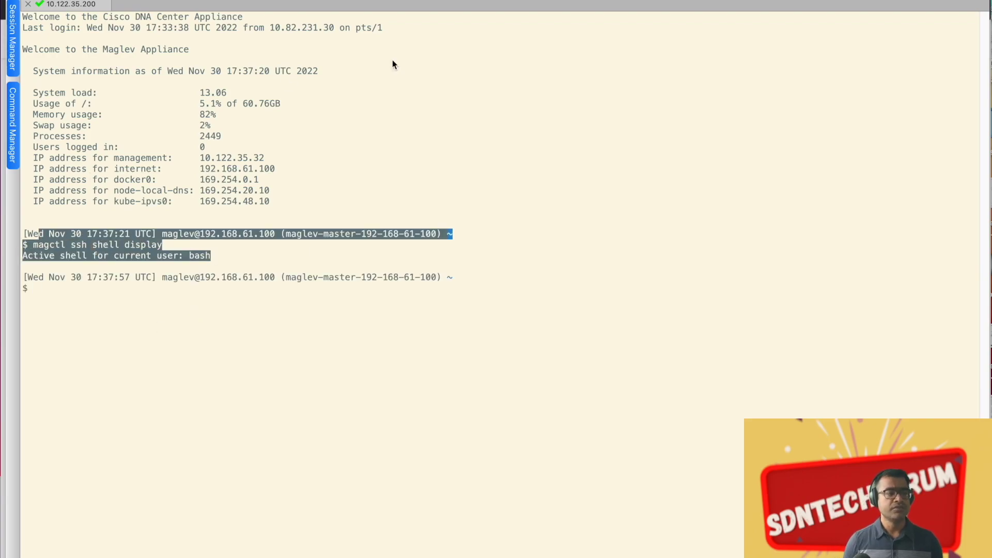